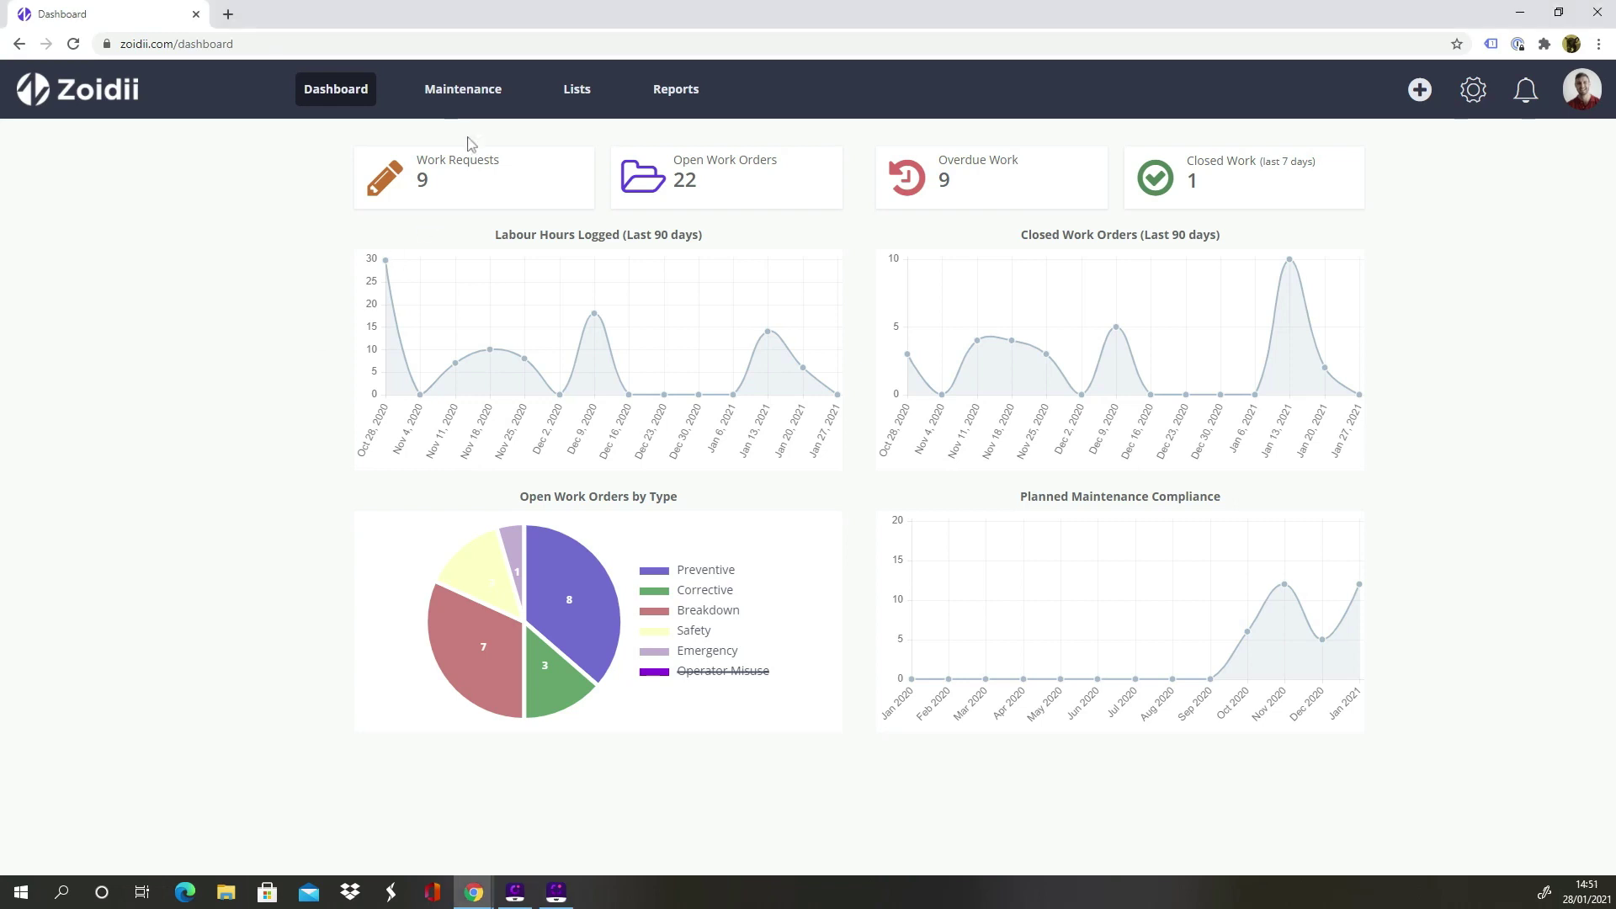
- From Maintenance > Checklists, create a new checklist named 'Forklift Annual PM Checklist'
left_click(463, 90)
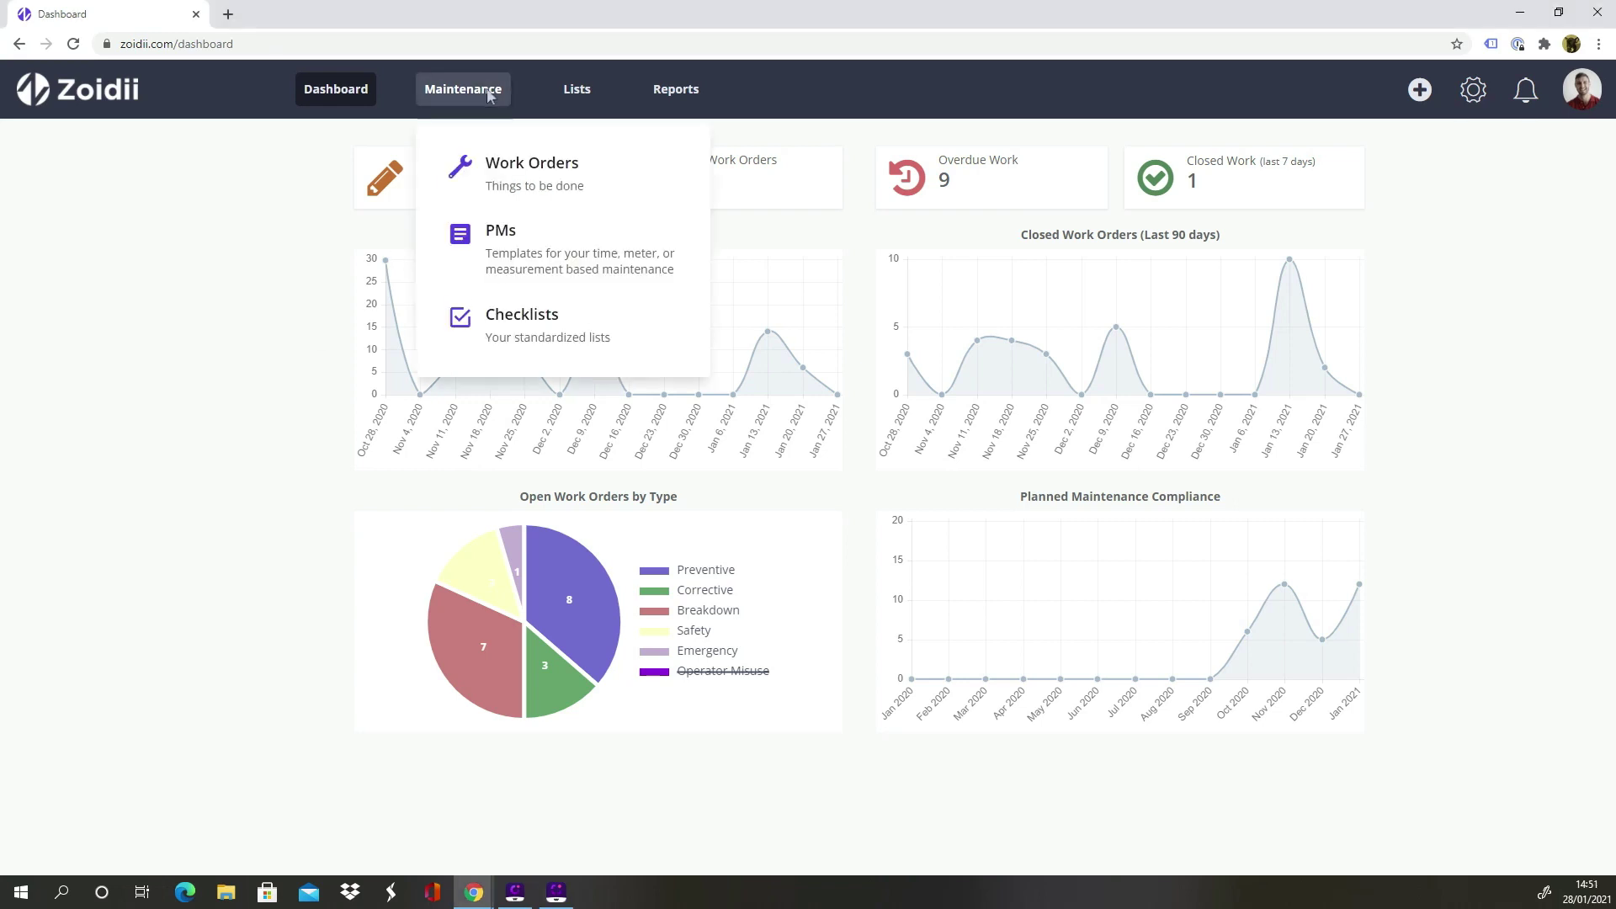
left_click(629, 328)
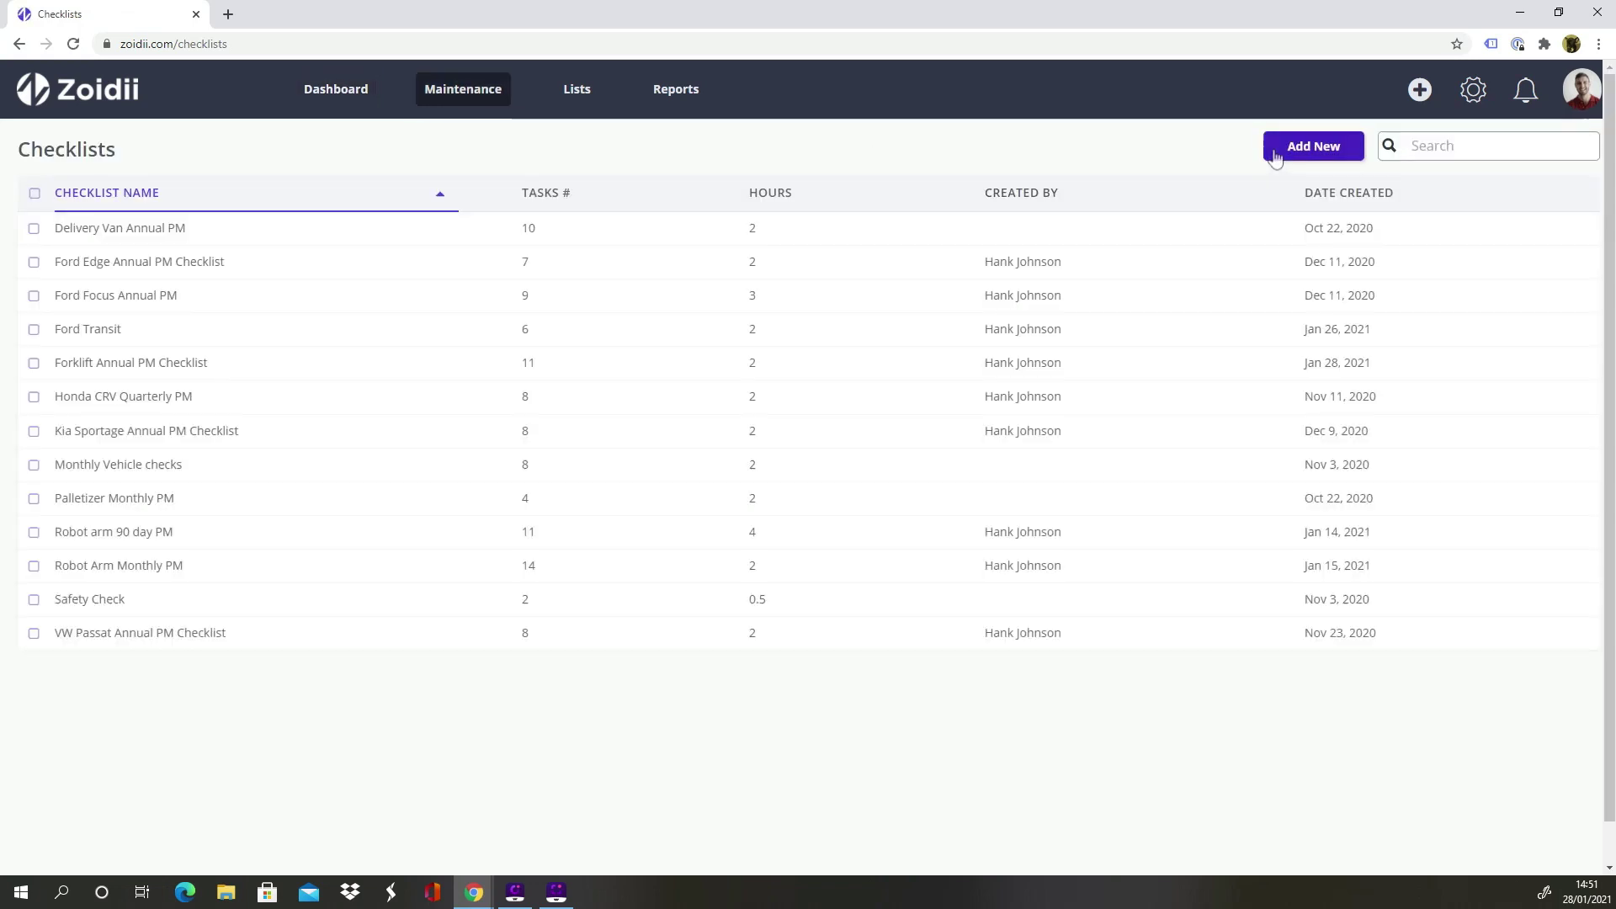
left_click(1276, 156)
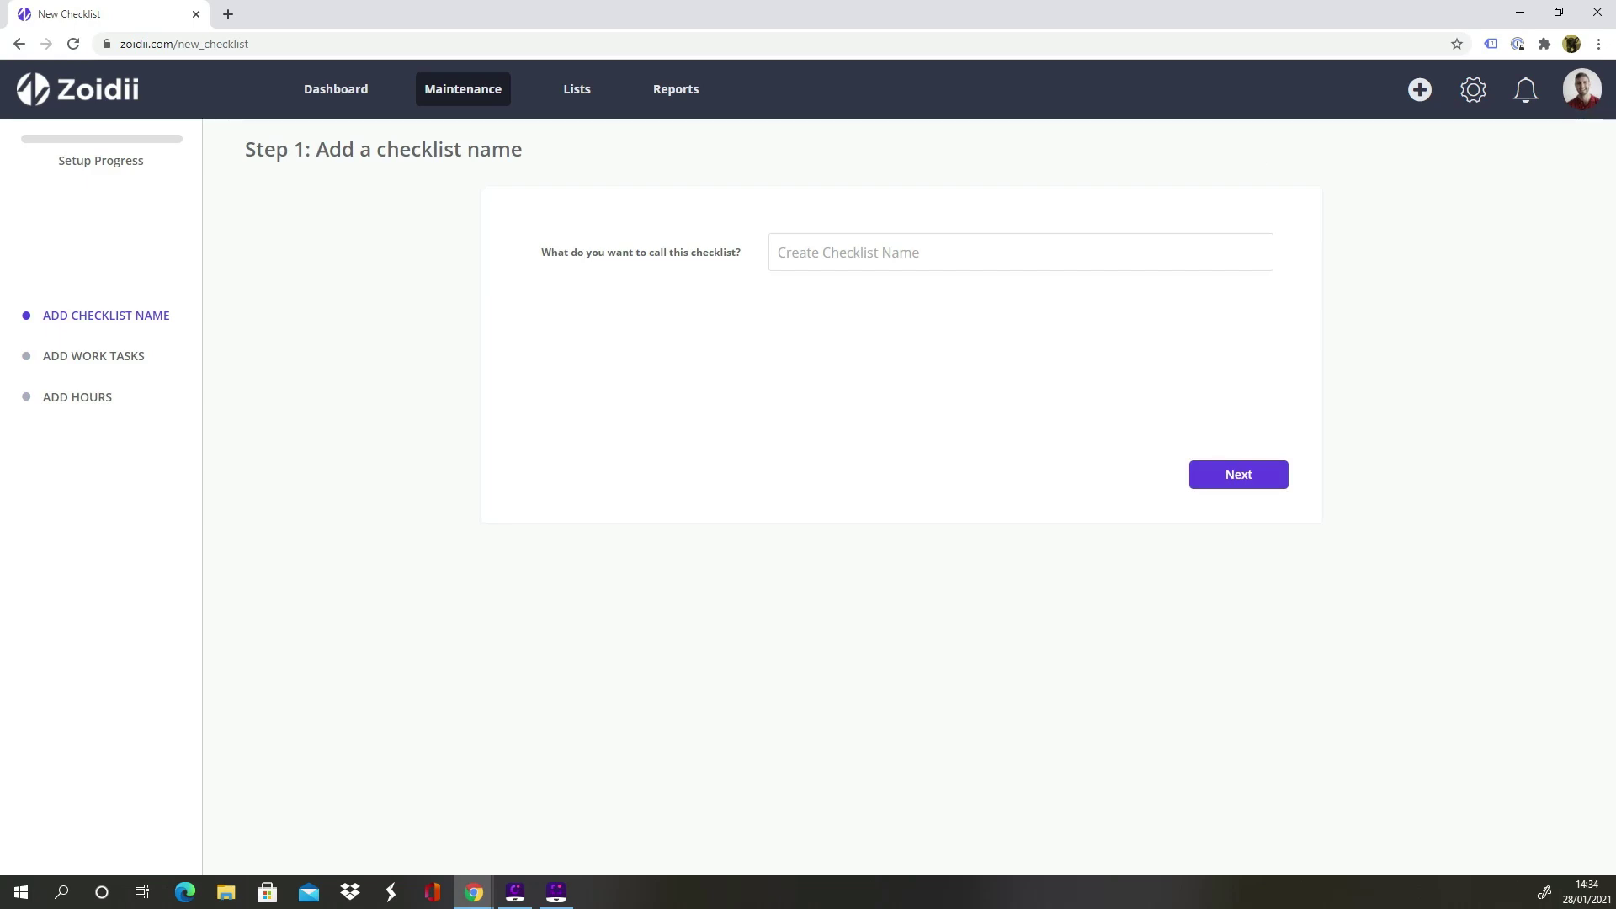
left_click(1128, 241)
type("F")
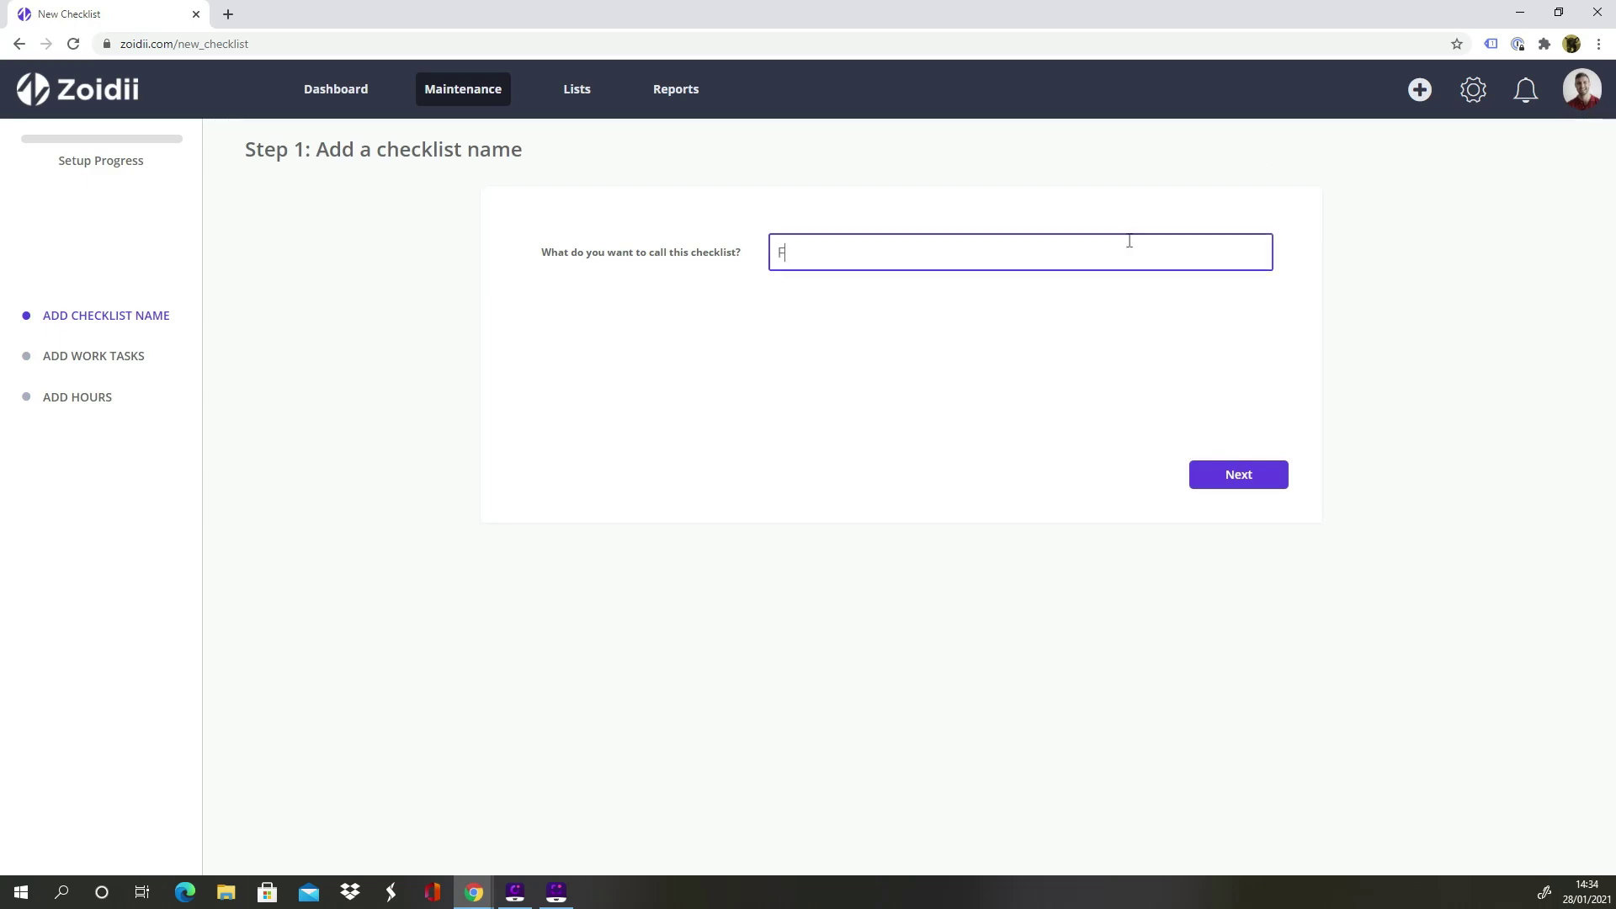
type("orklift Annual PM Checklist")
left_click(1255, 475)
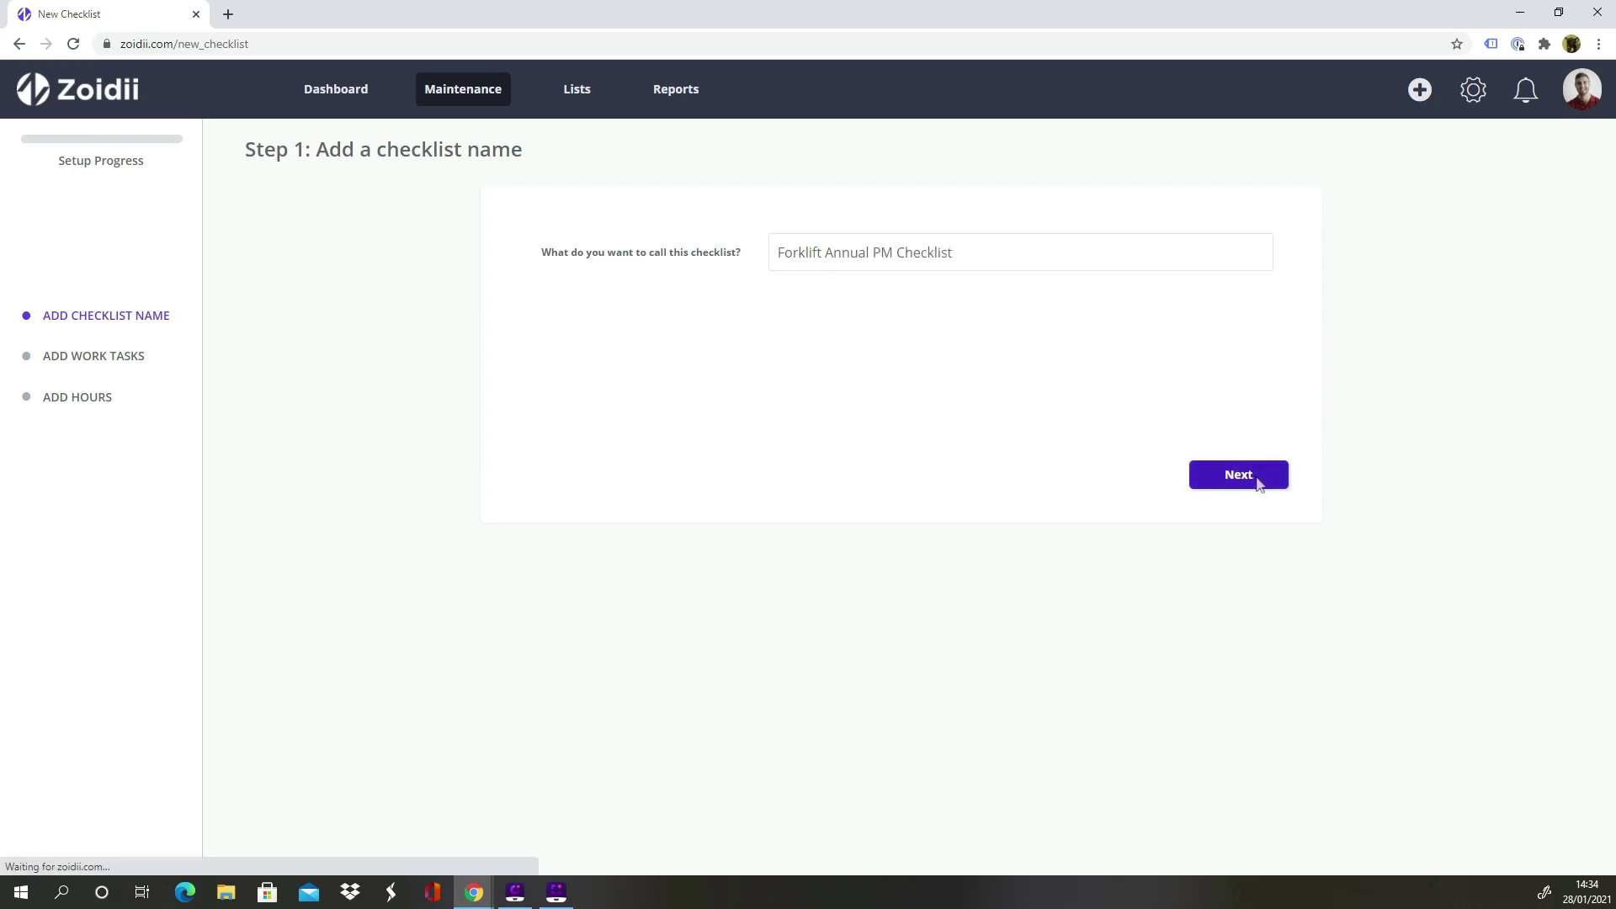
- Add the General tasks 'Replace Air Filter' and 'Drain Oil'
left_click(792, 251)
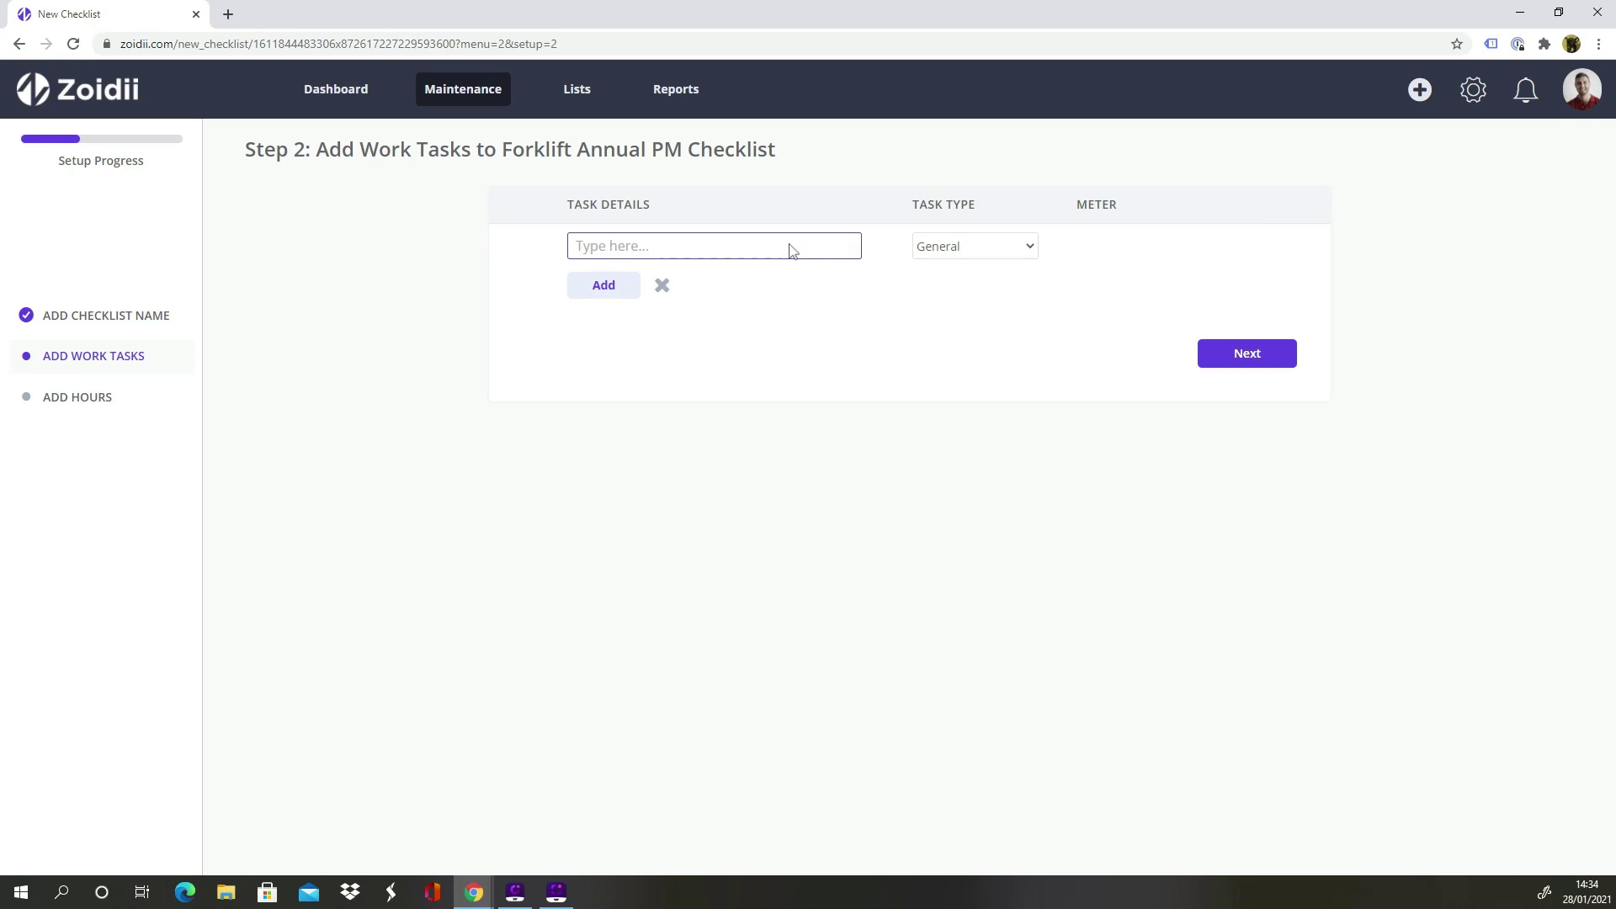
type("Replace Air Filter")
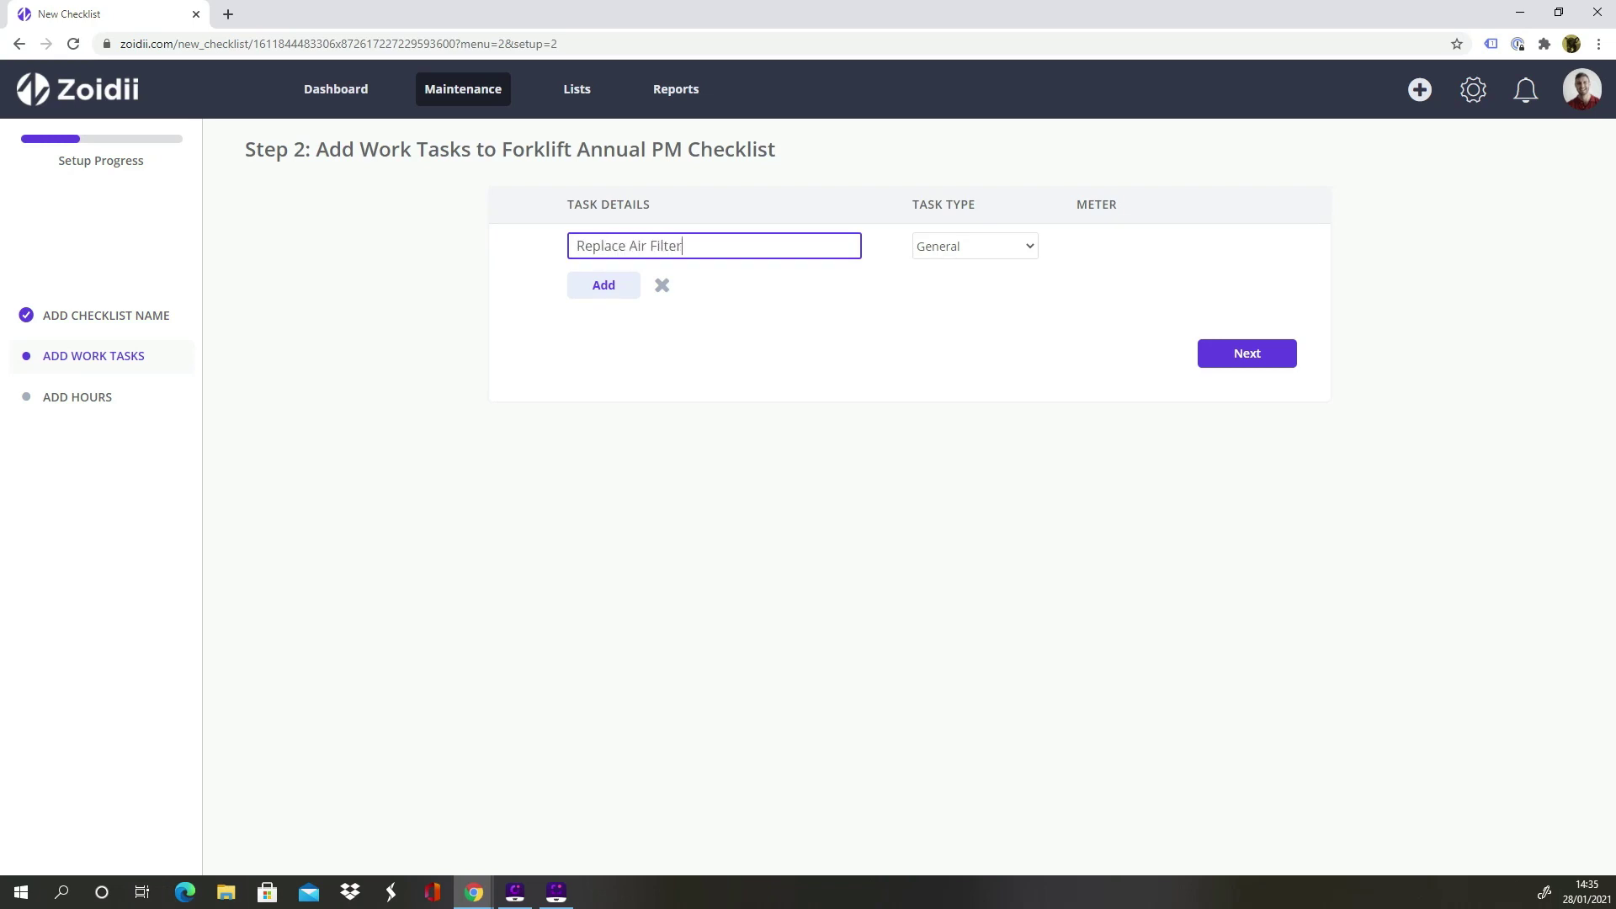
left_click(1023, 246)
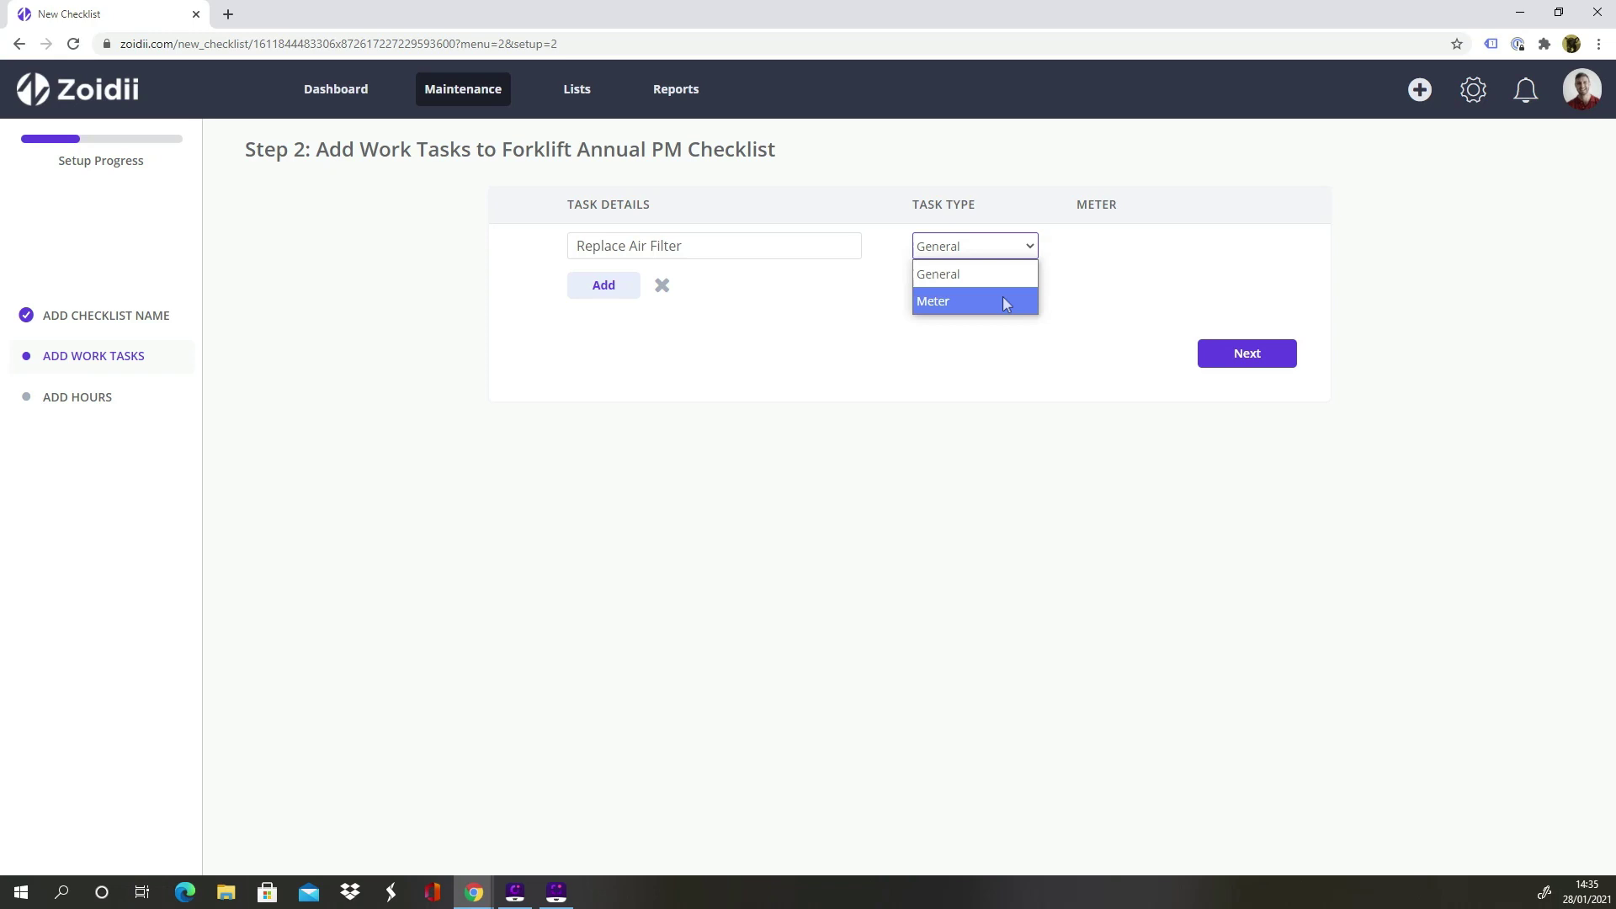
key("Up")
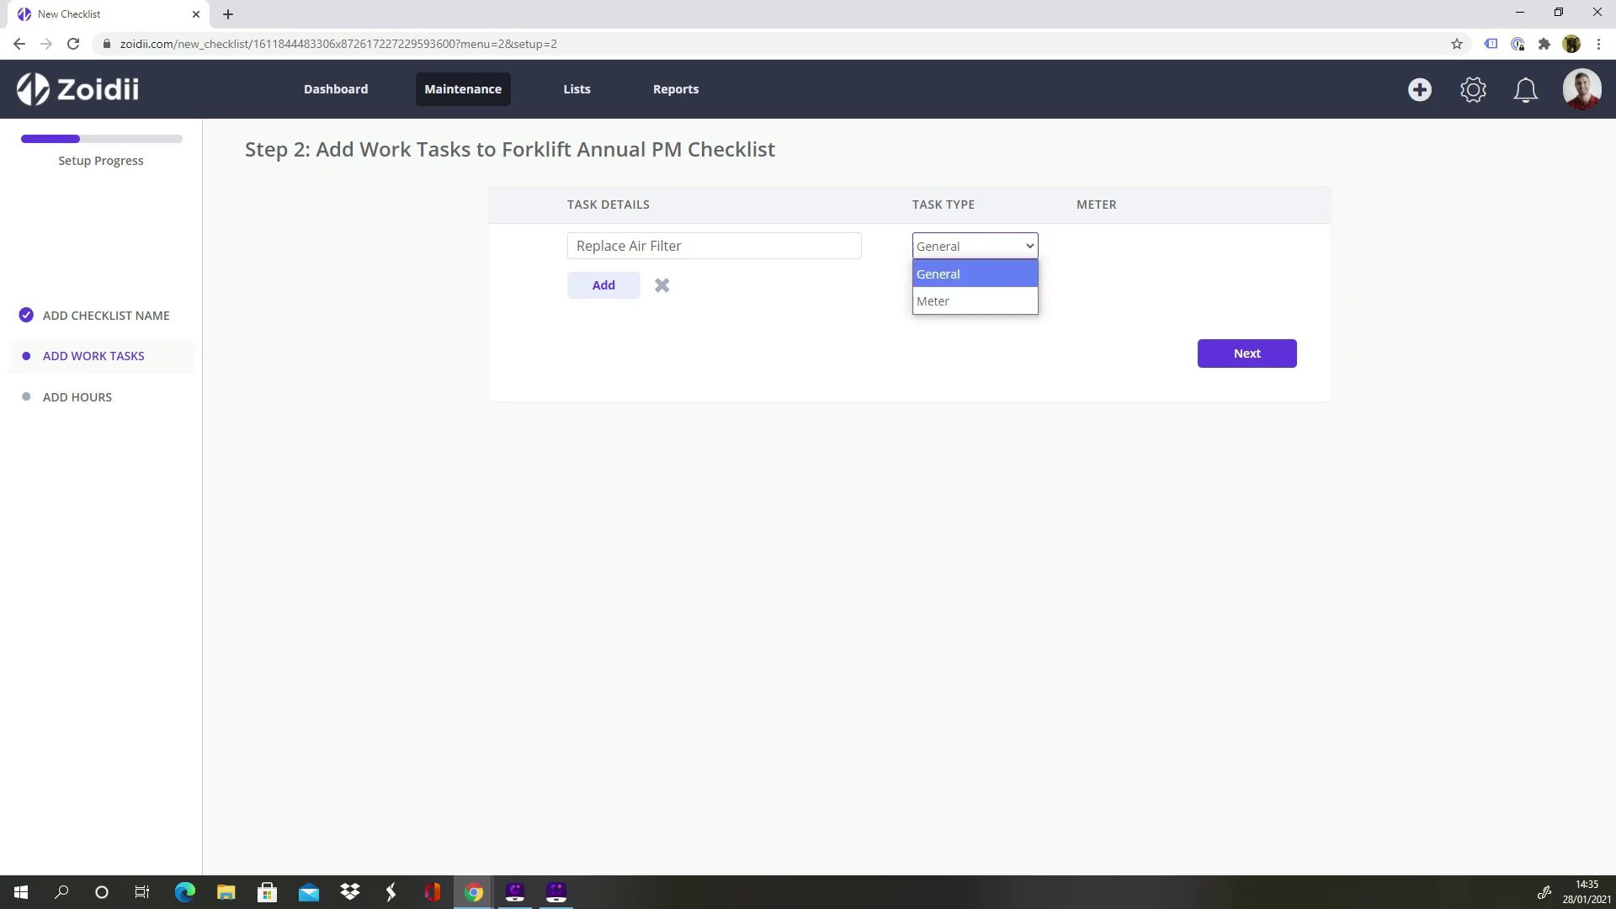
key("Return")
left_click(632, 285)
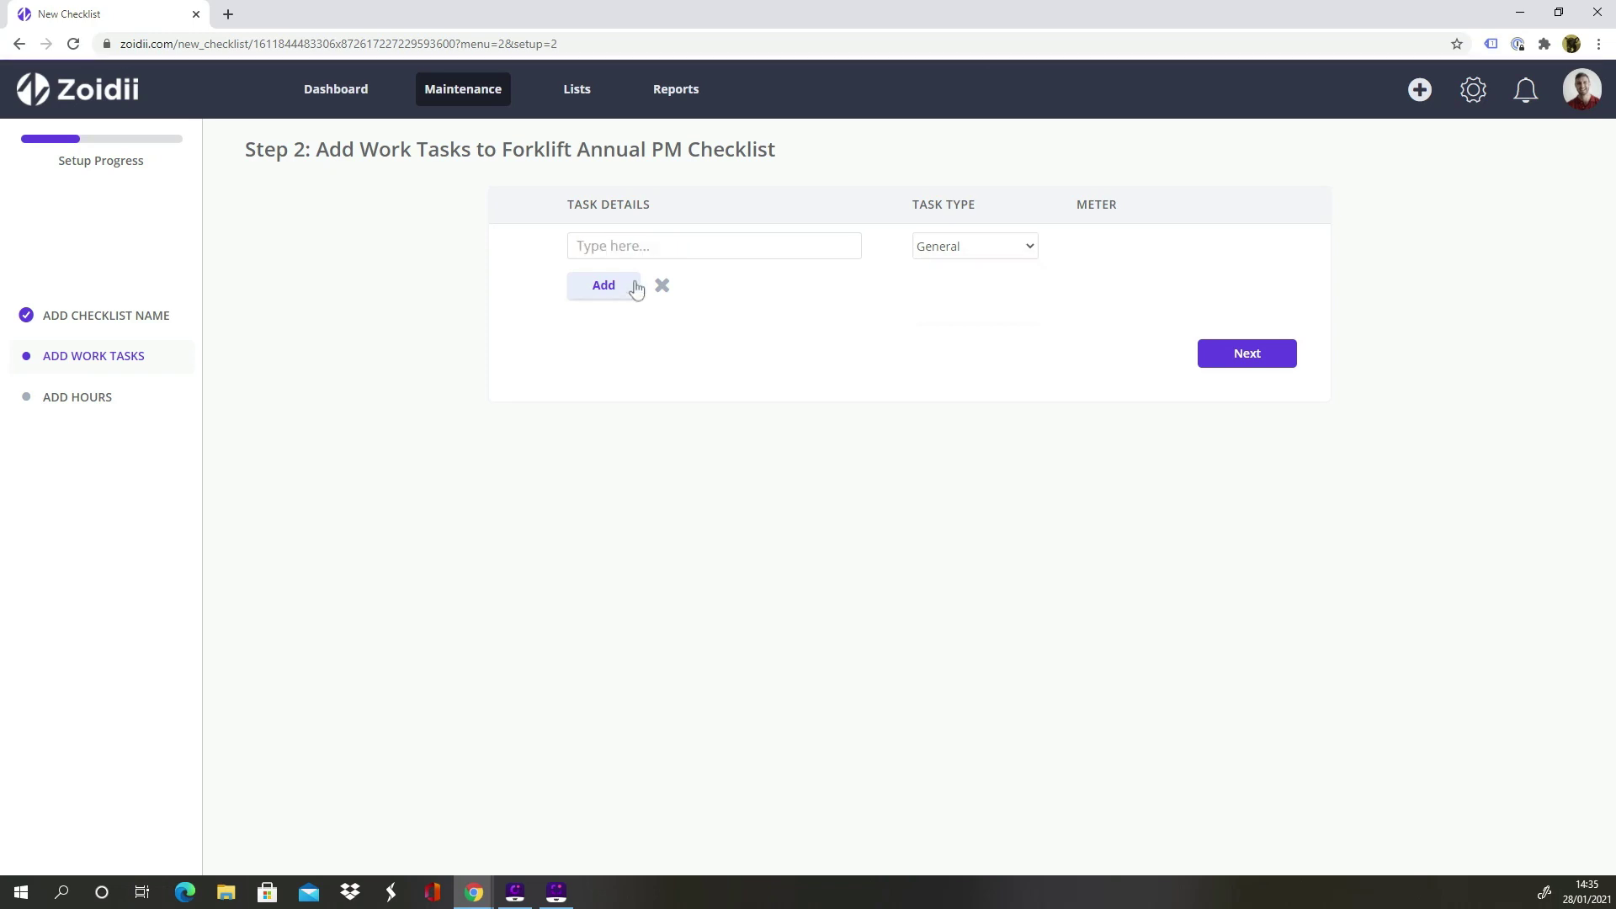
type("Drain Oil")
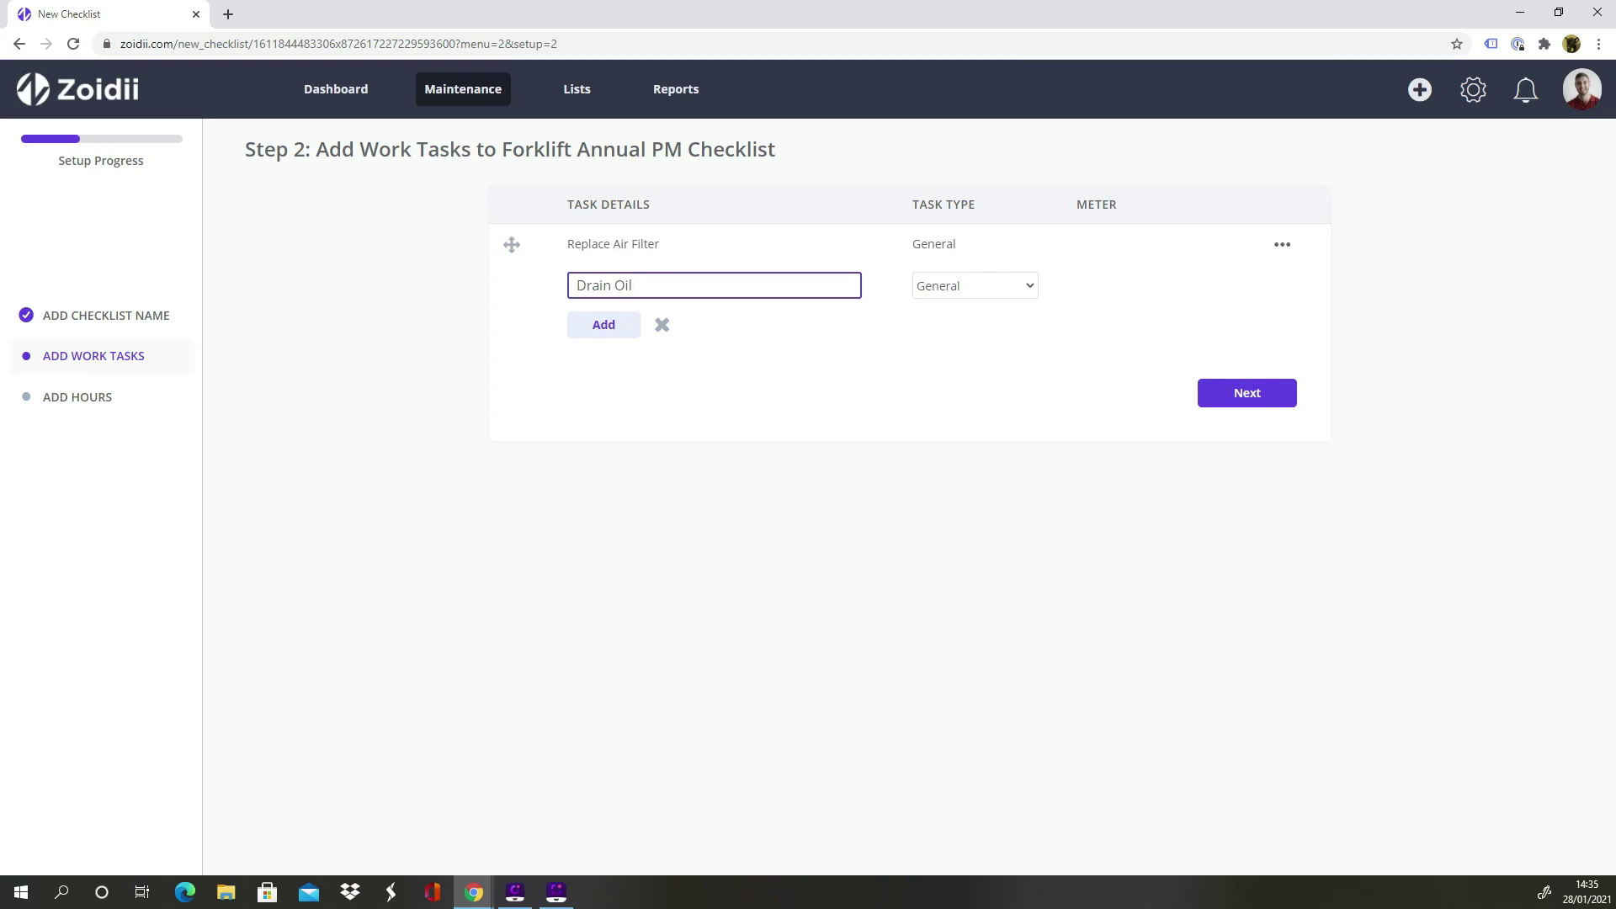
left_click(599, 323)
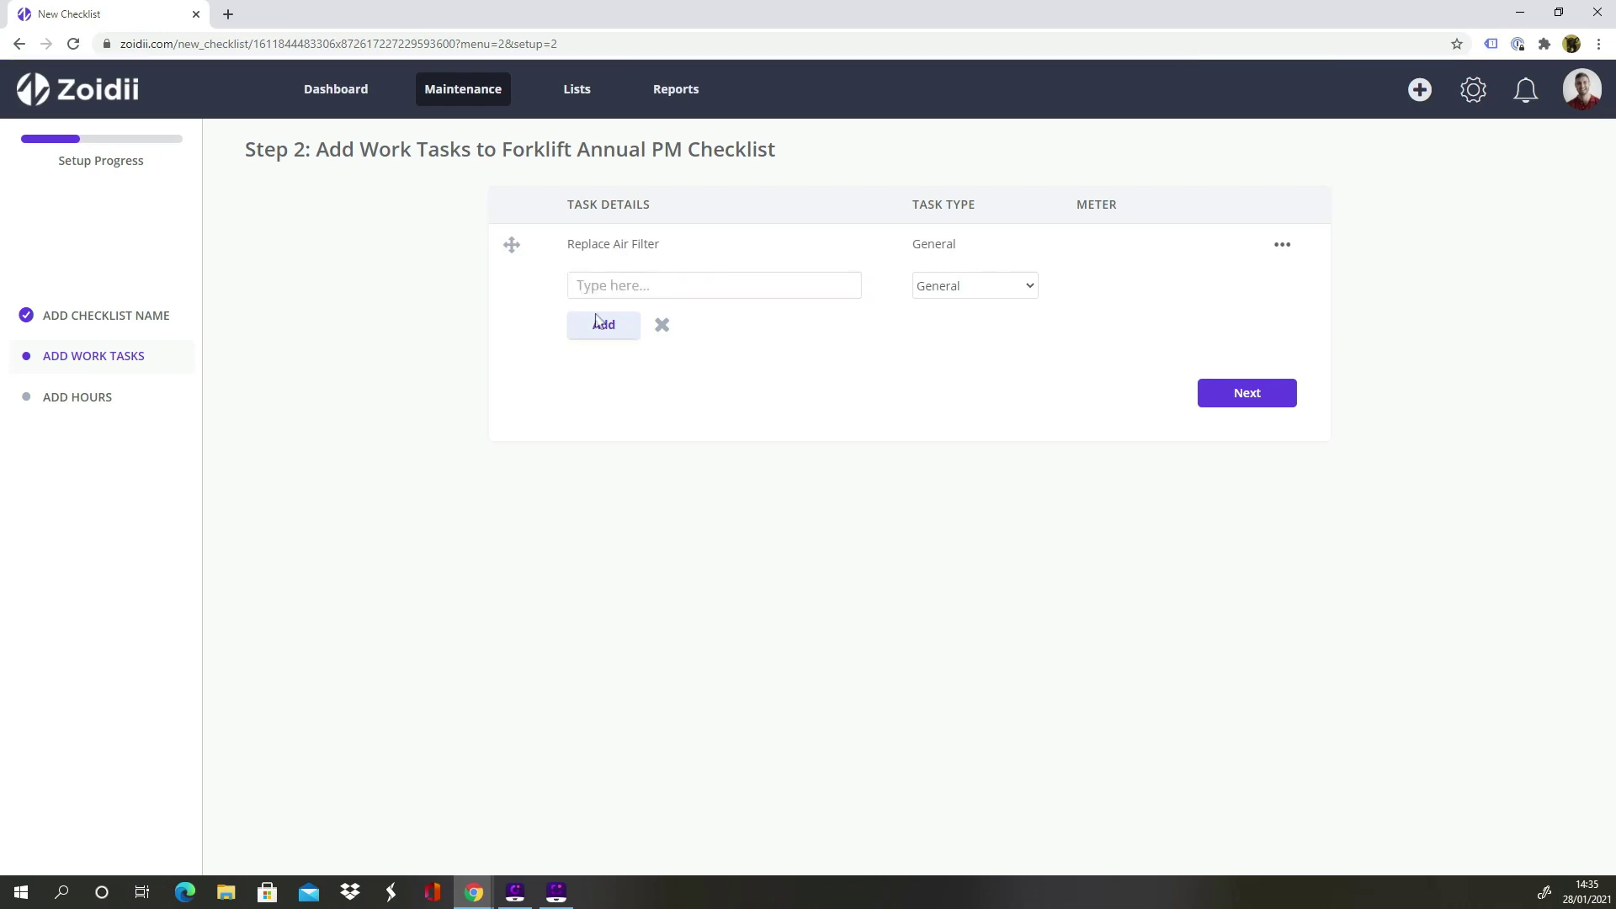
- Add the tasks 'Inspect the brakes', 'Check tyre pressures' and 'Cab Checks'
left_click(599, 323)
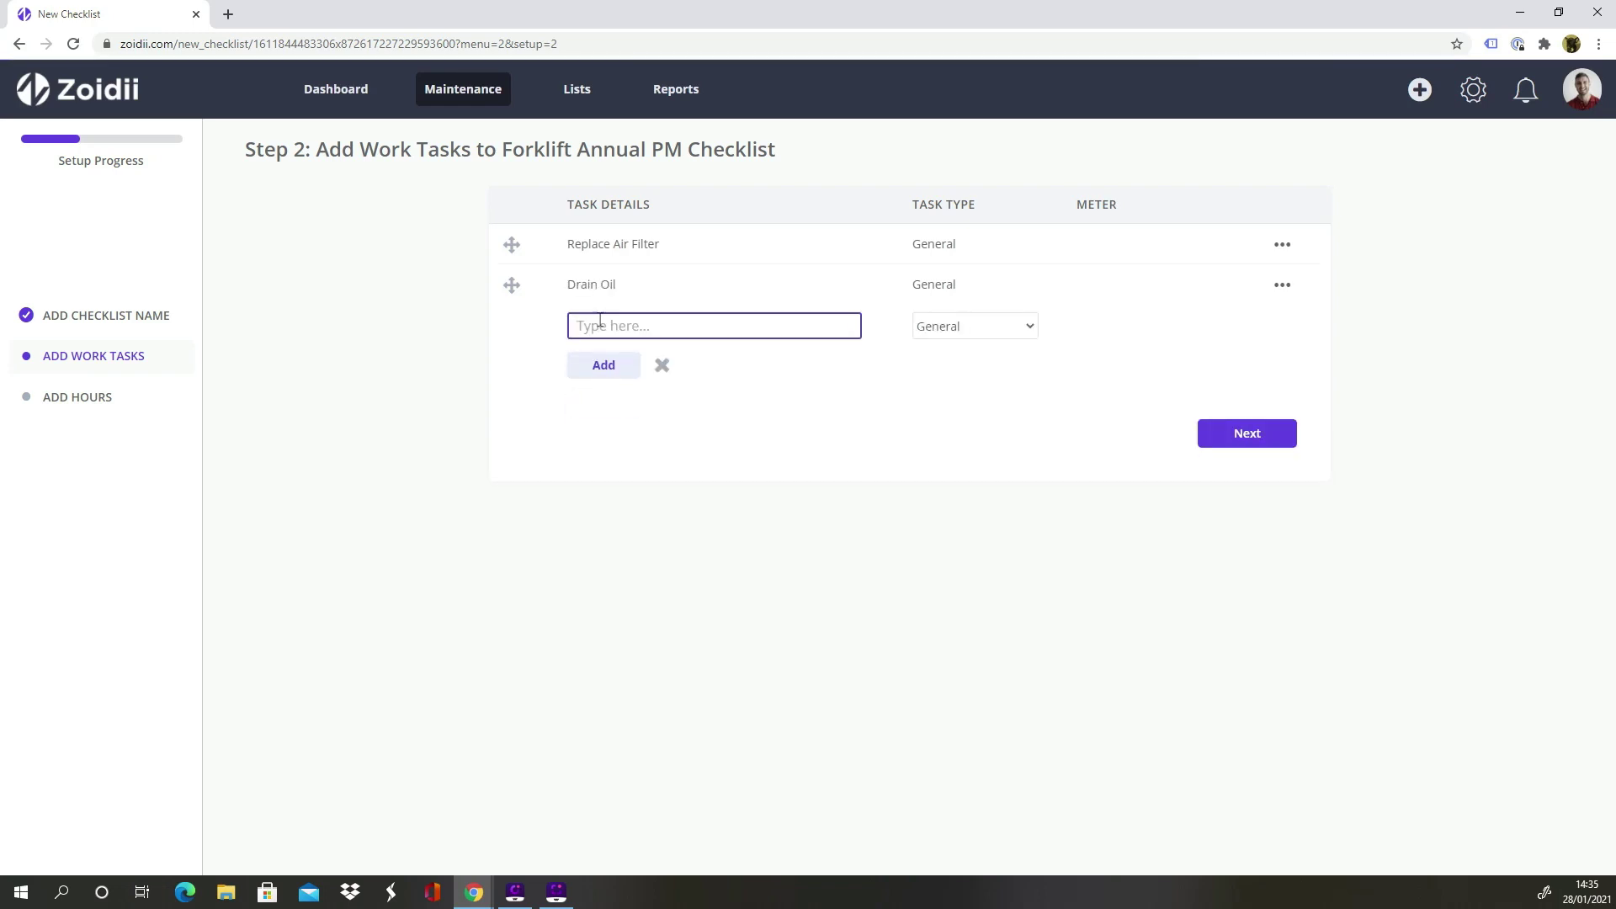
type("Inspect the brakes")
left_click(591, 364)
left_click(605, 367)
type("Che")
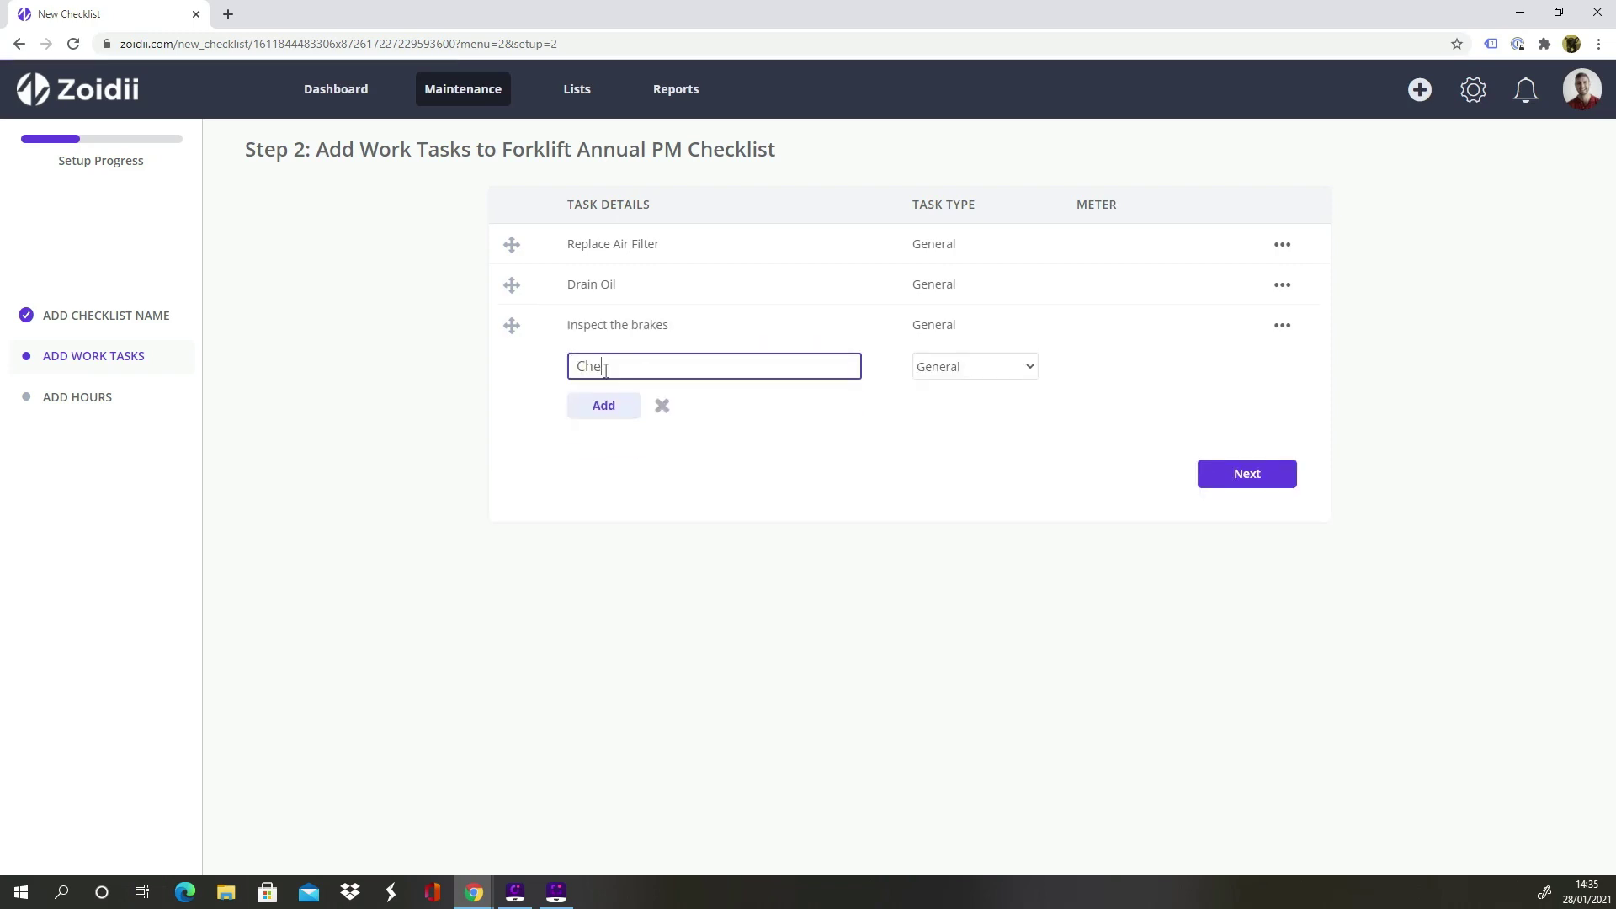
type("ck tyre pressures")
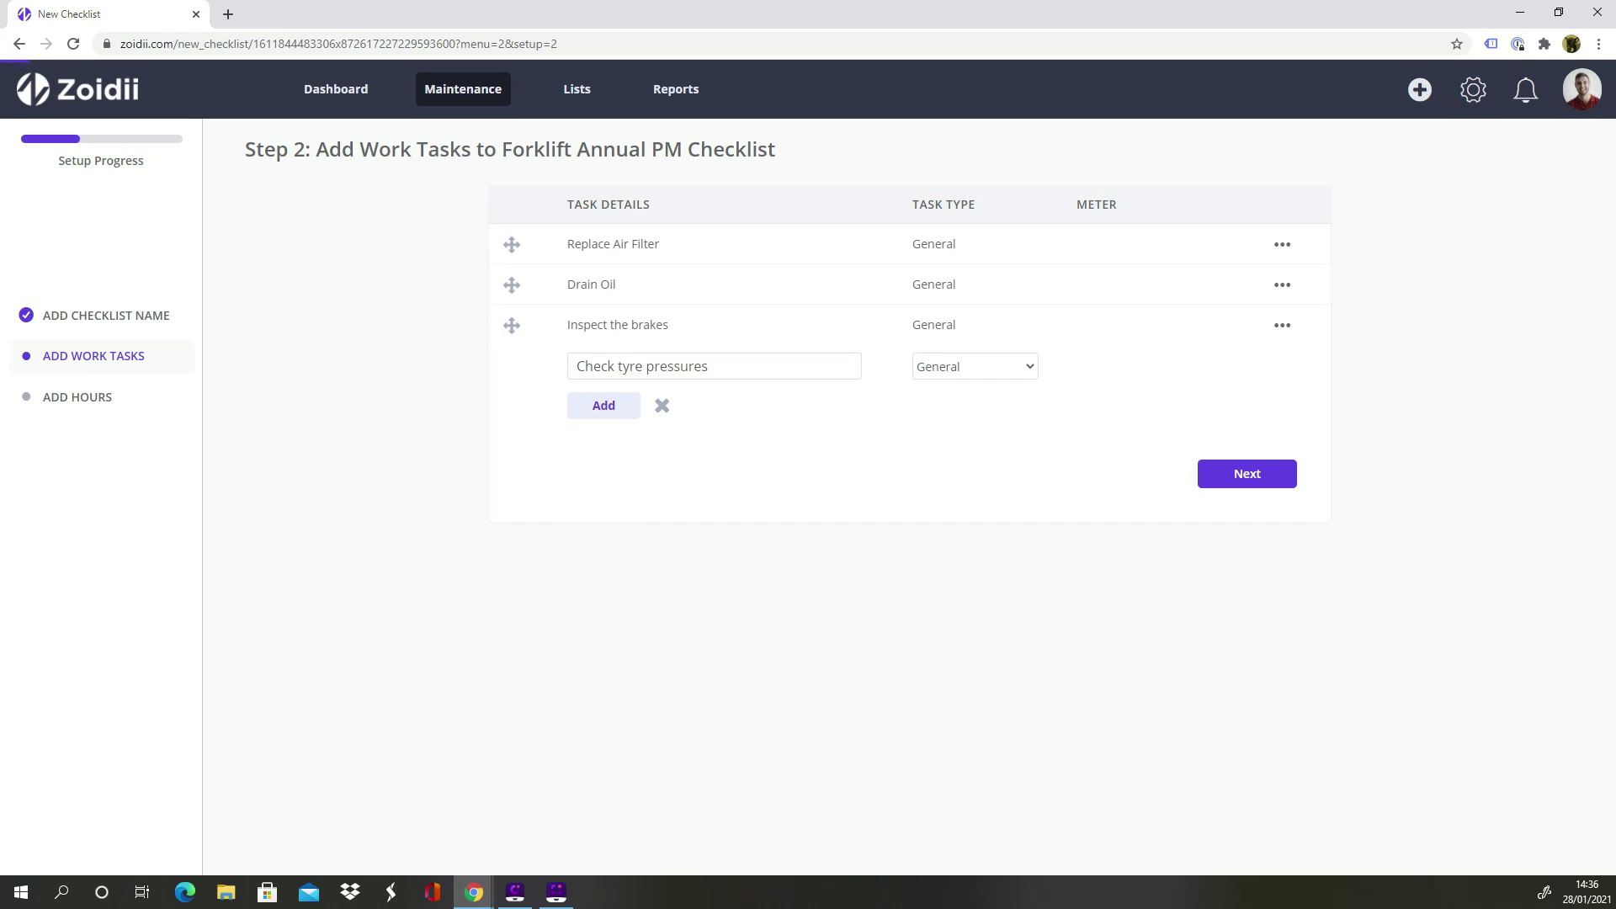
key("Return")
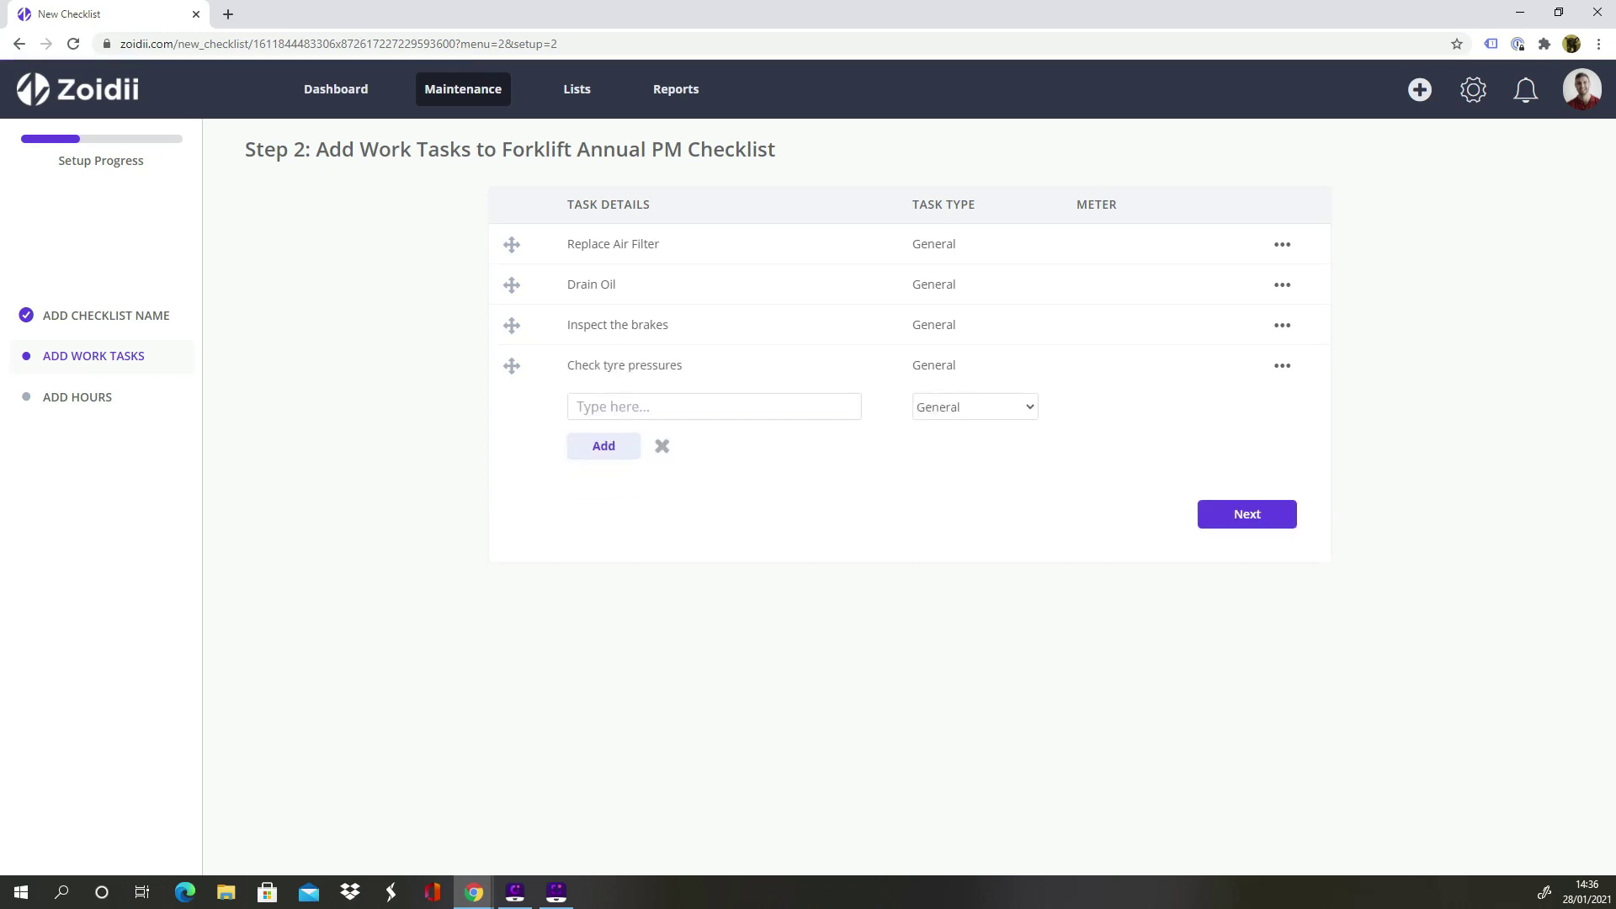
left_click(640, 407)
type("Cab")
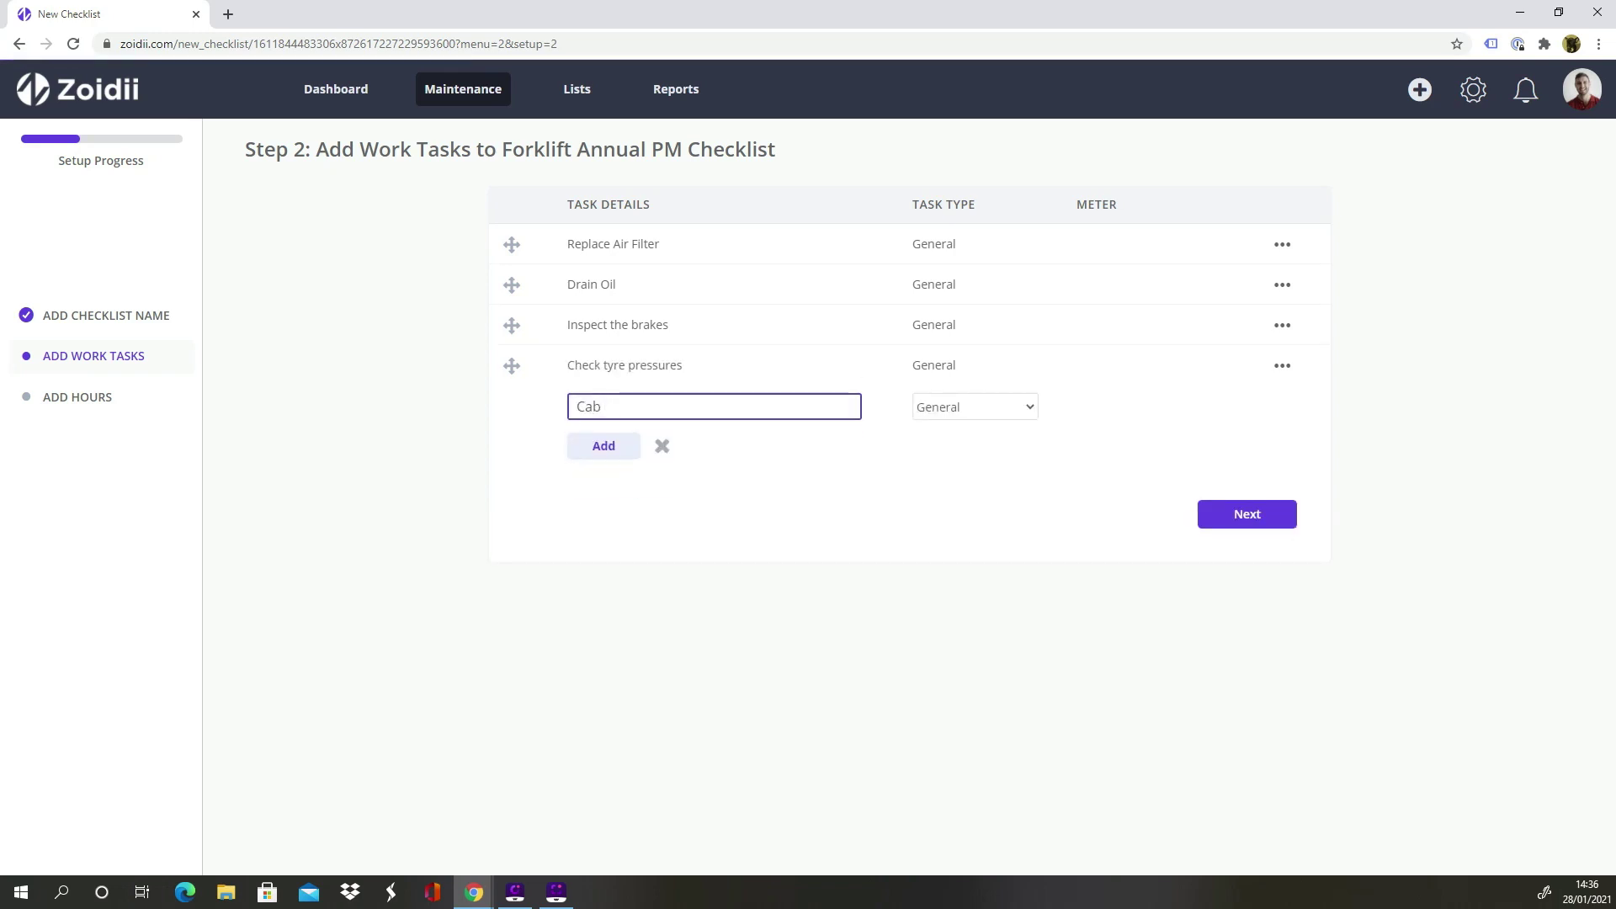
type(" Checks")
left_click(613, 442)
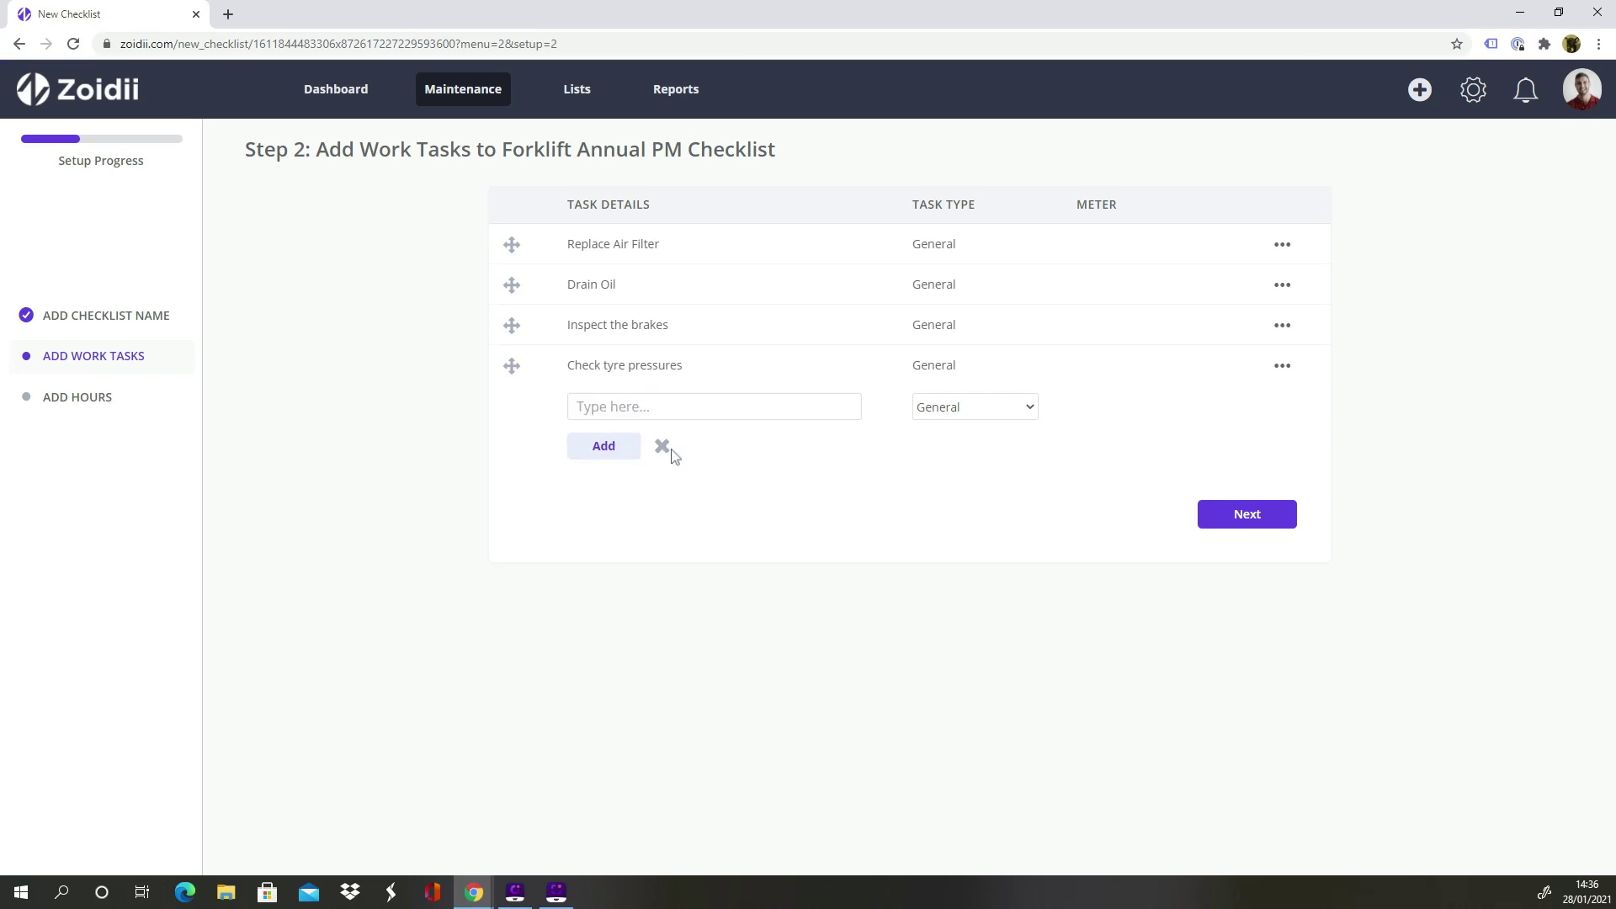
key("Escape")
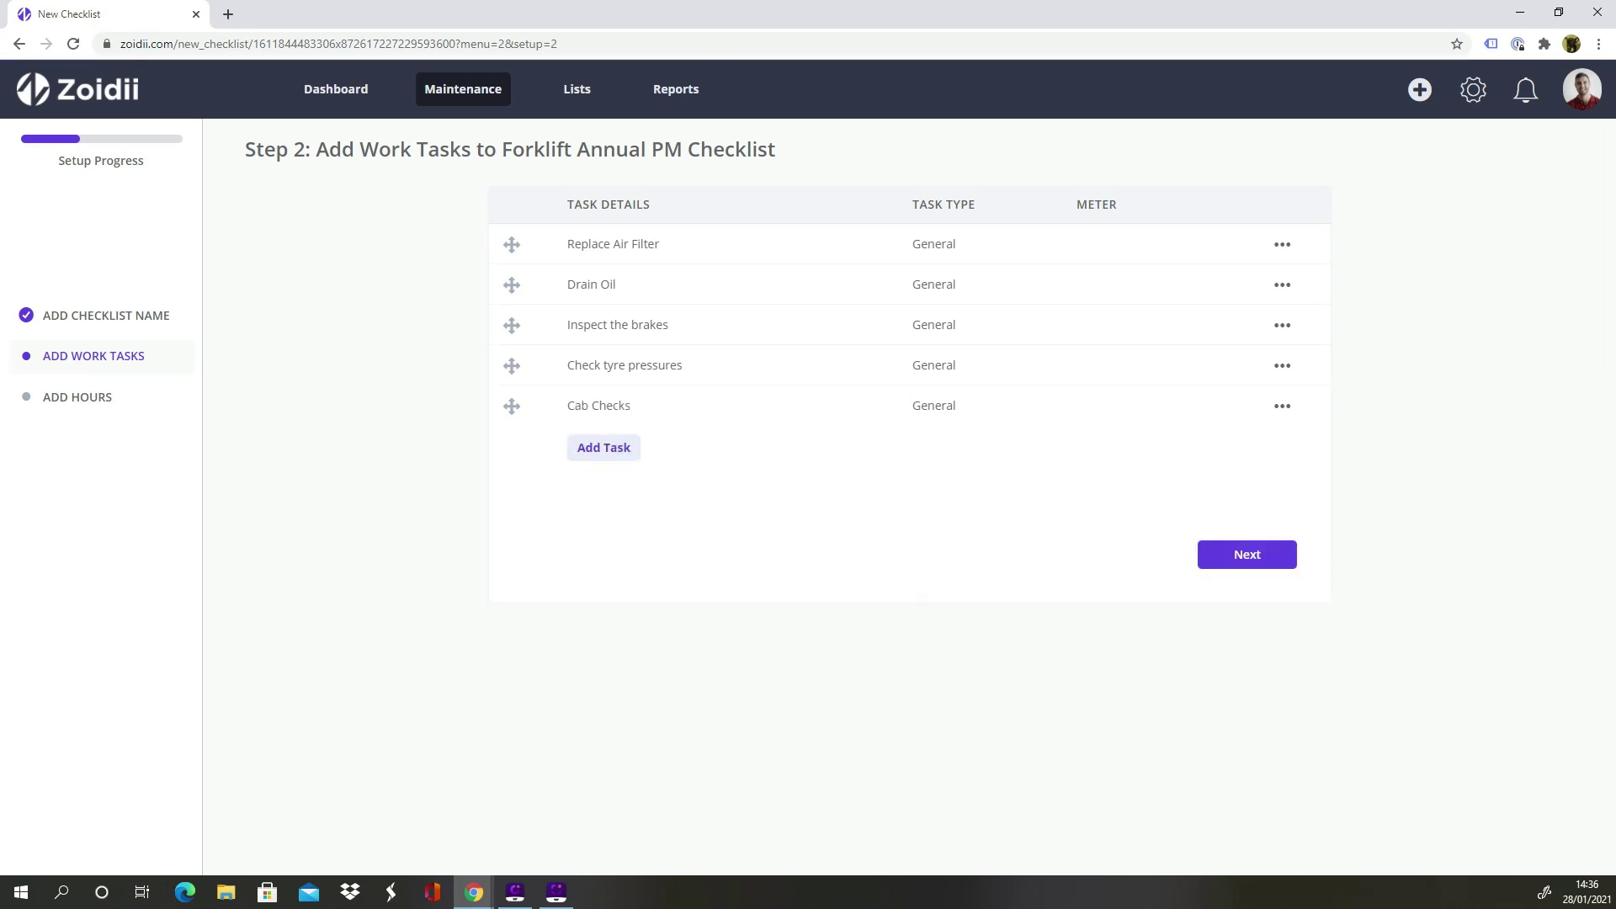
- Add the subtask 'Check dashboard display for warning lights' under Cab Checks
left_click(1285, 408)
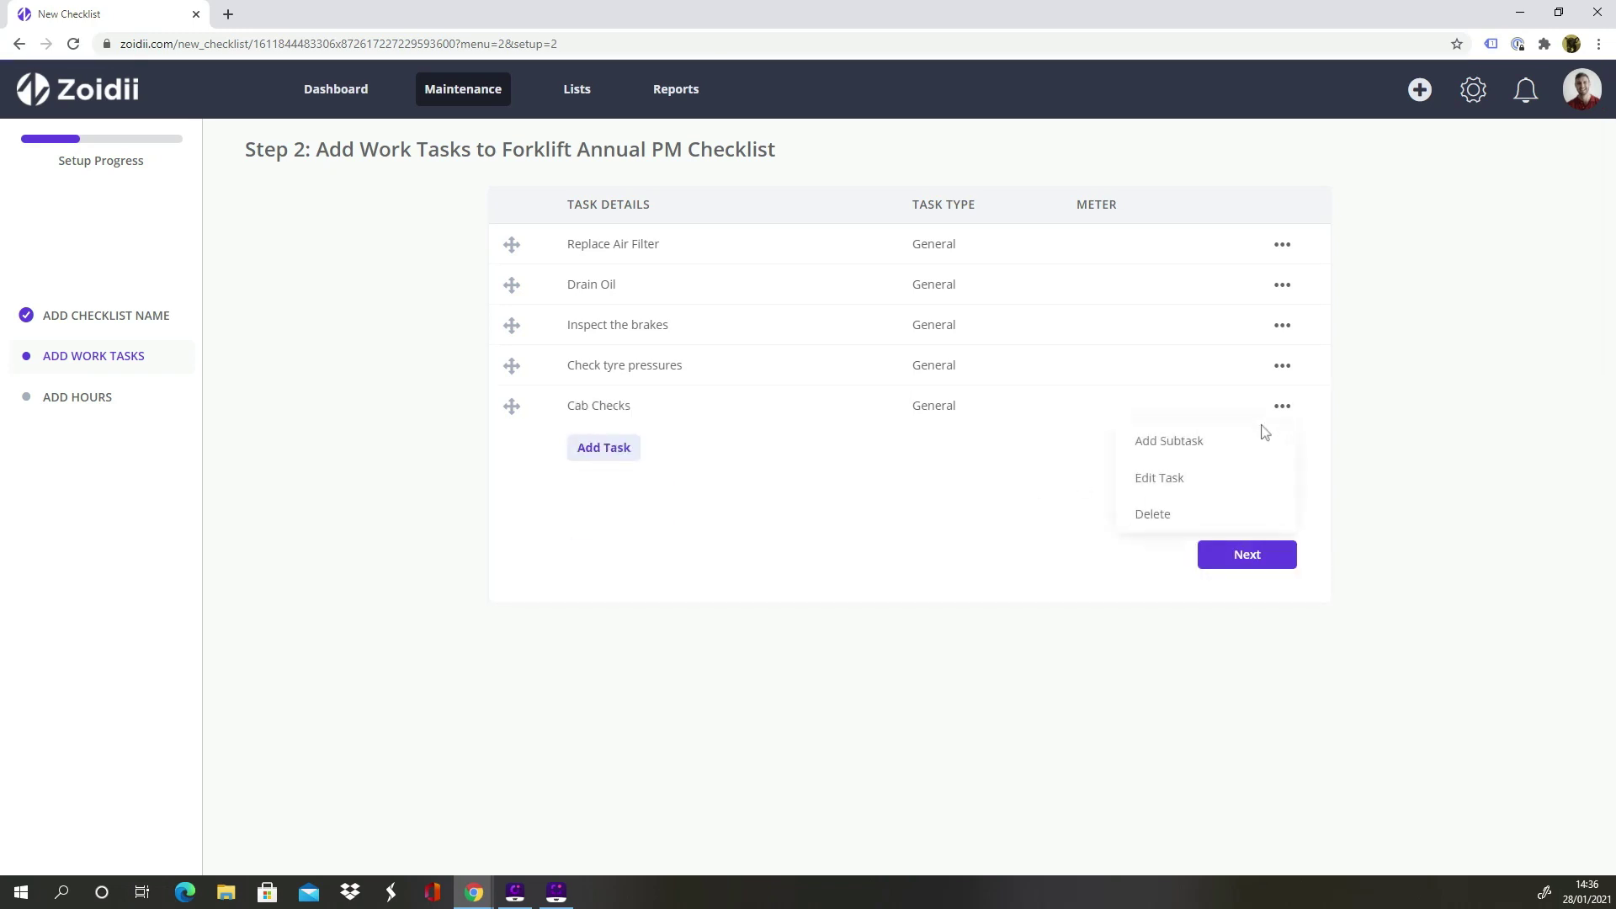
left_click(1244, 449)
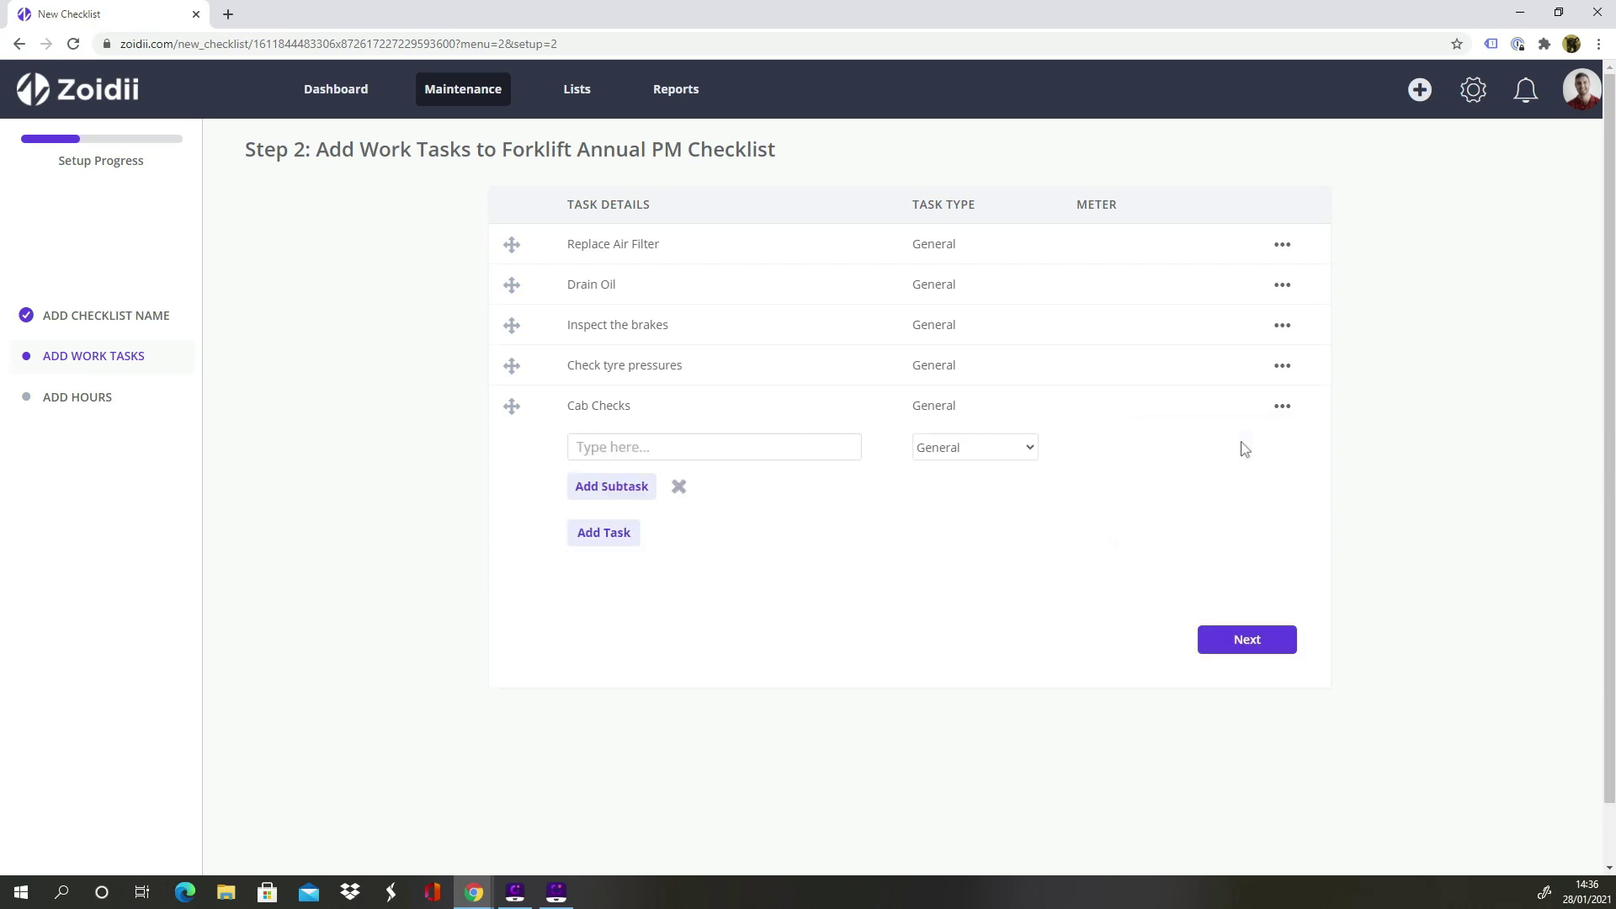
left_click(773, 452)
left_click(772, 451)
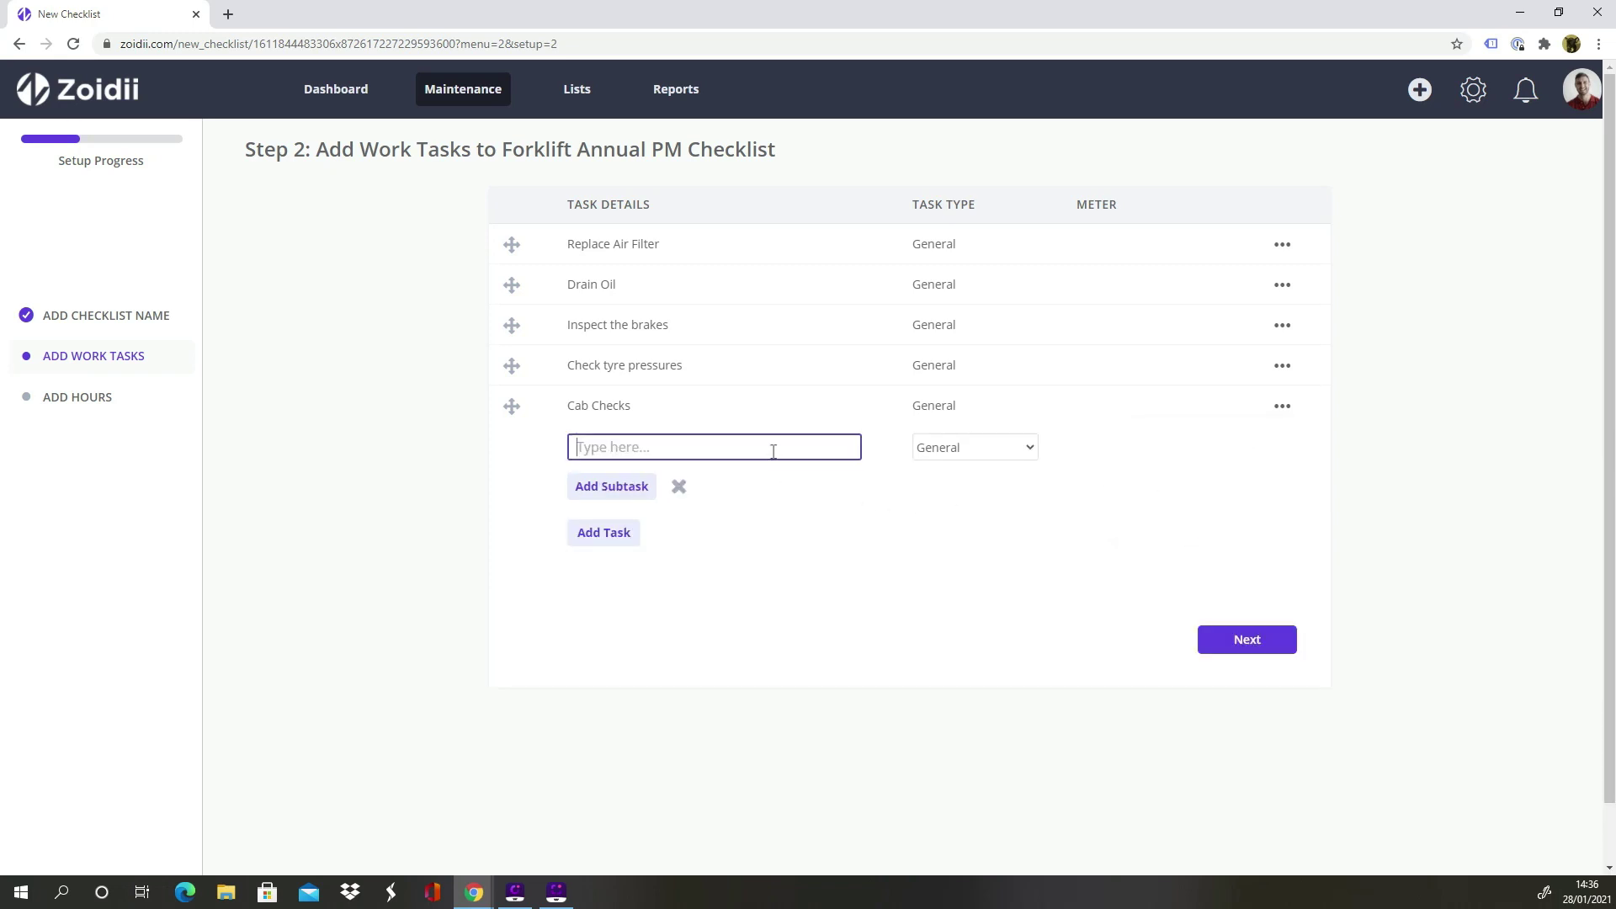
type("Check dashboard display for warning lights")
left_click(614, 489)
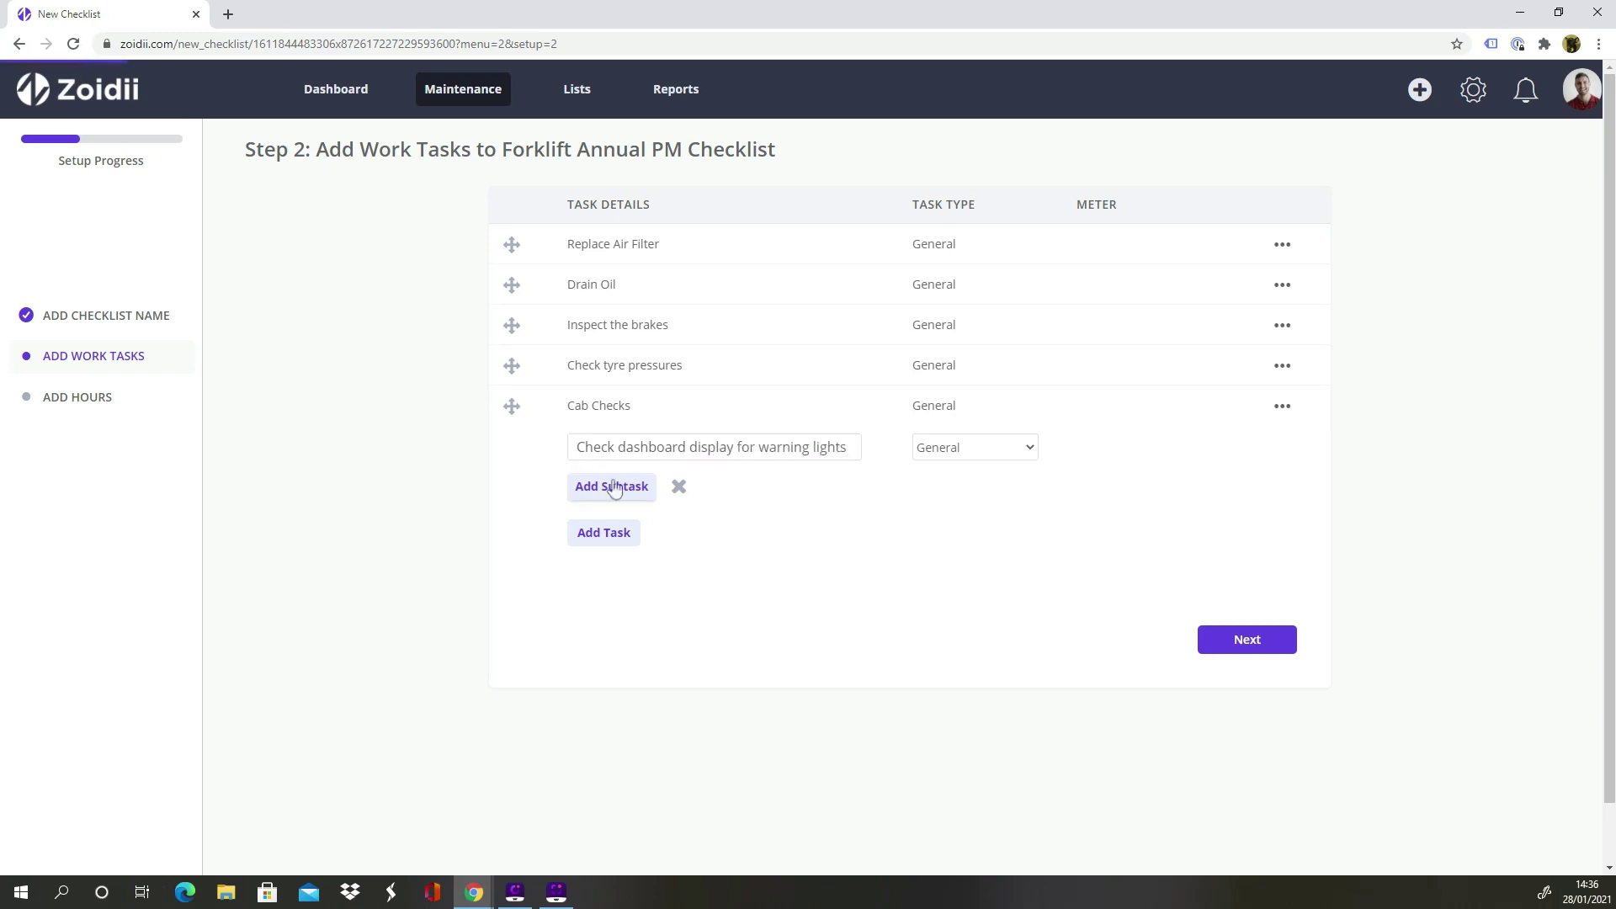
- Add the subtasks 'Record hours' as an Hours Meter task and 'Inspect Seatbelt'
type("Recor")
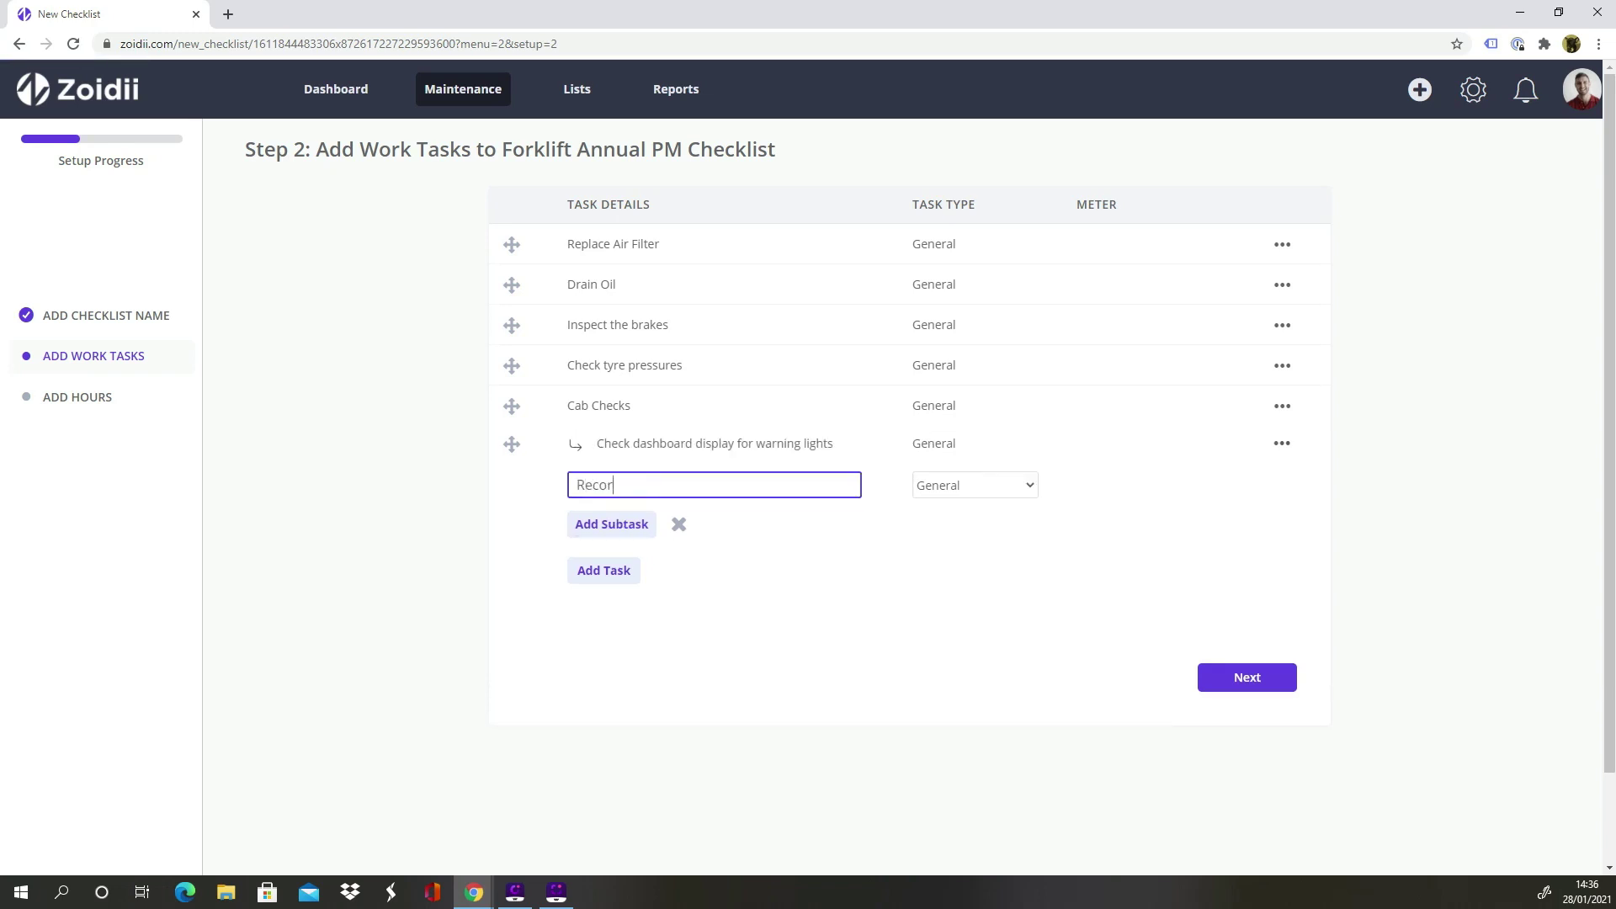
type("d hours")
left_click(991, 492)
left_click(977, 537)
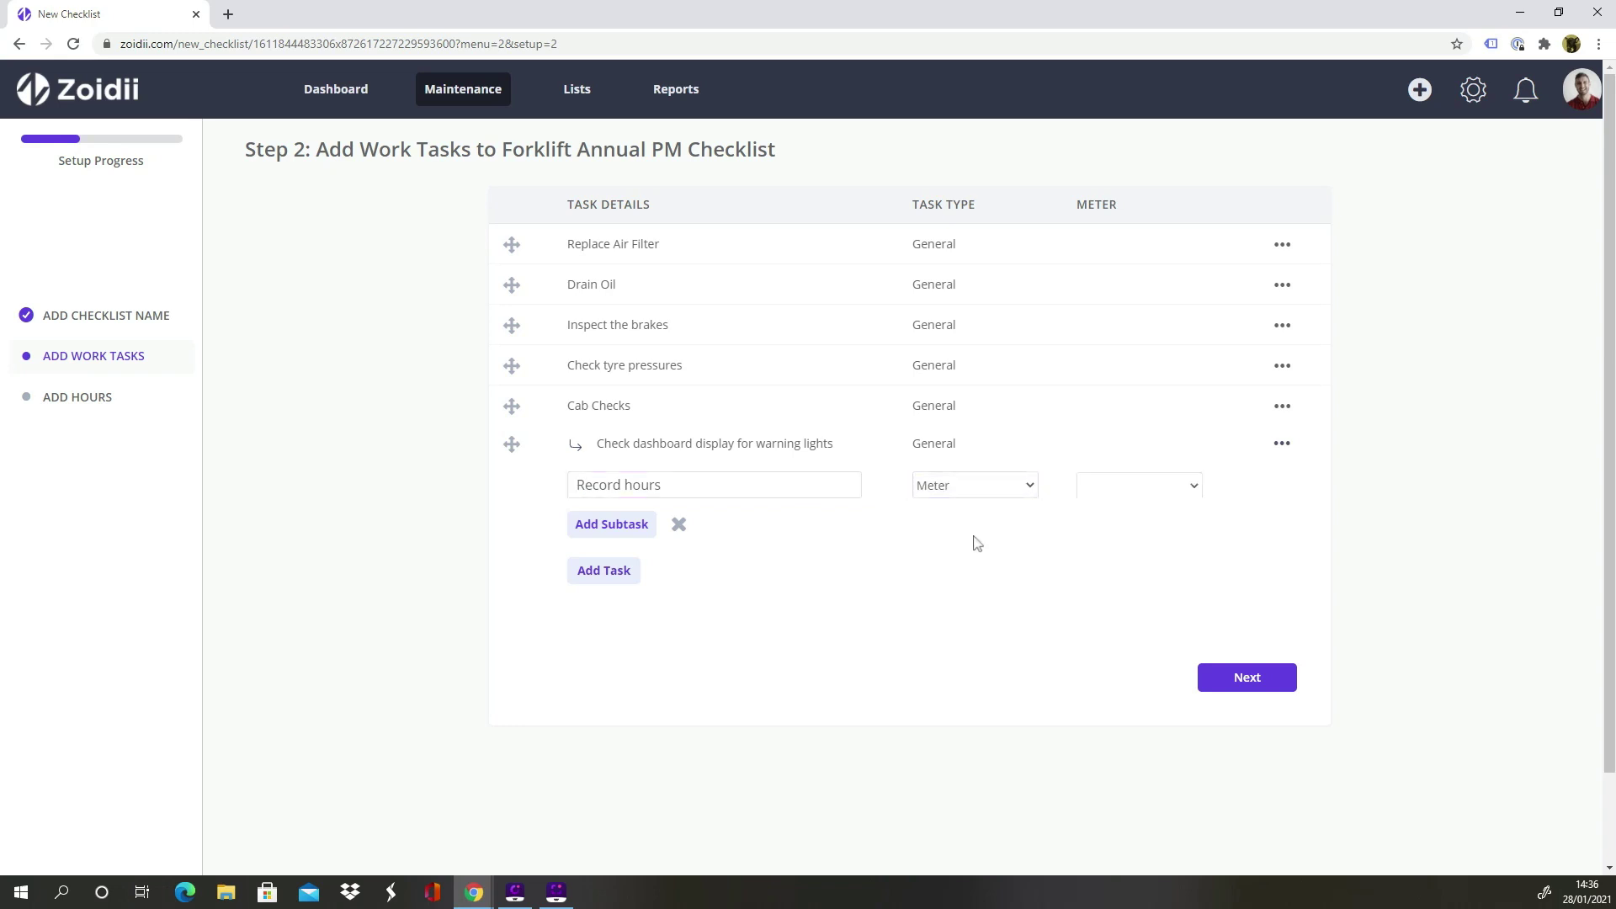
left_click(1111, 488)
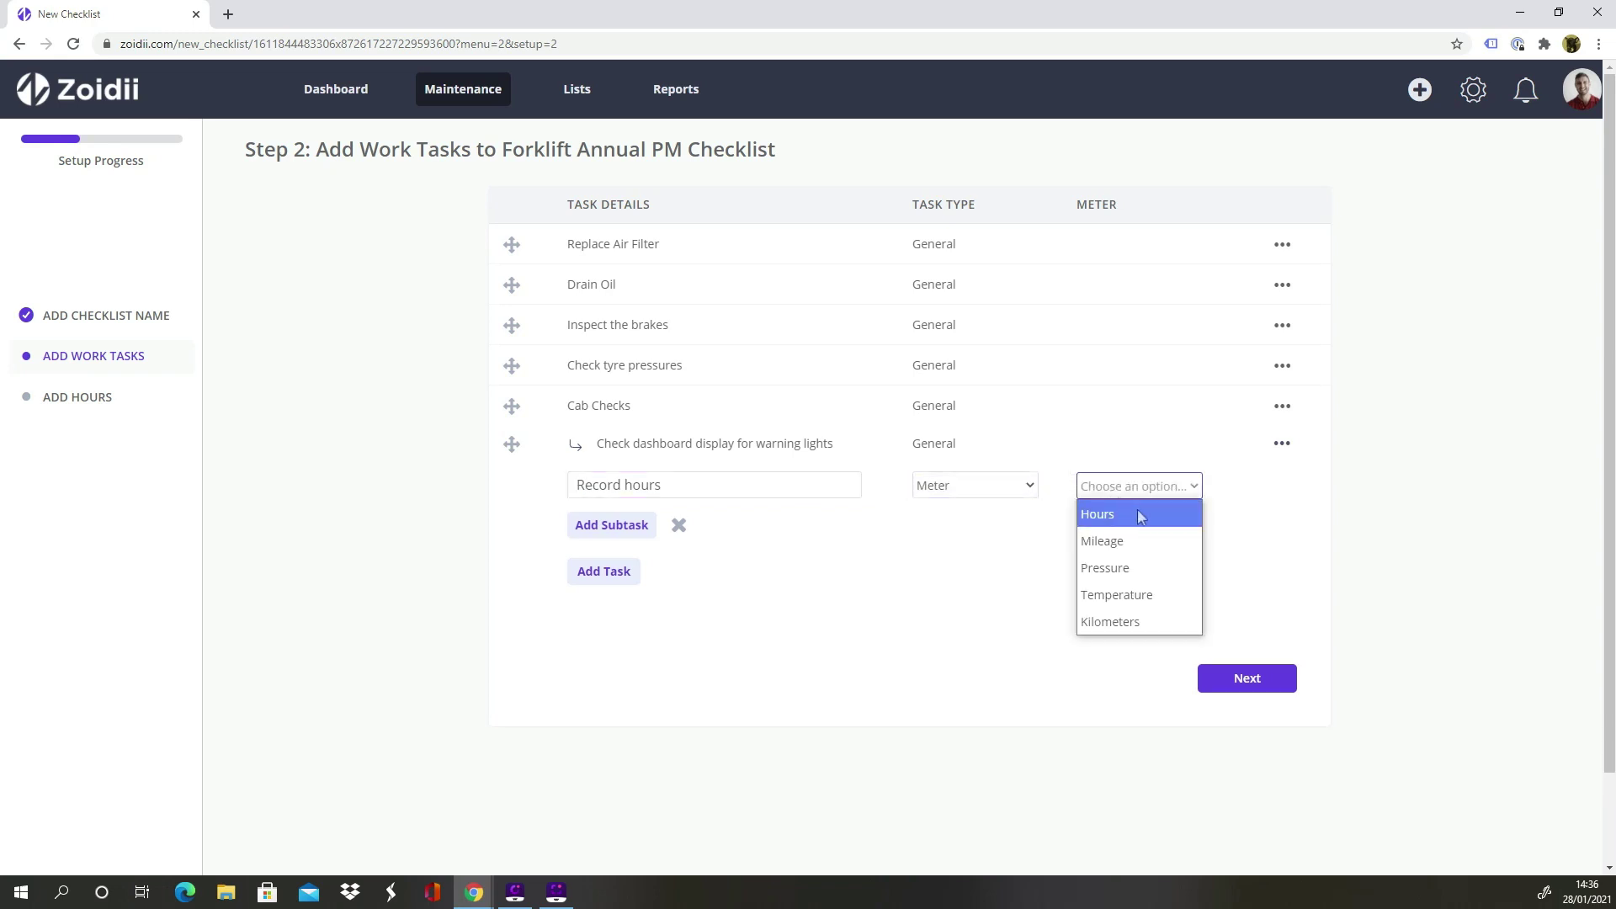
left_click(1140, 517)
left_click(600, 522)
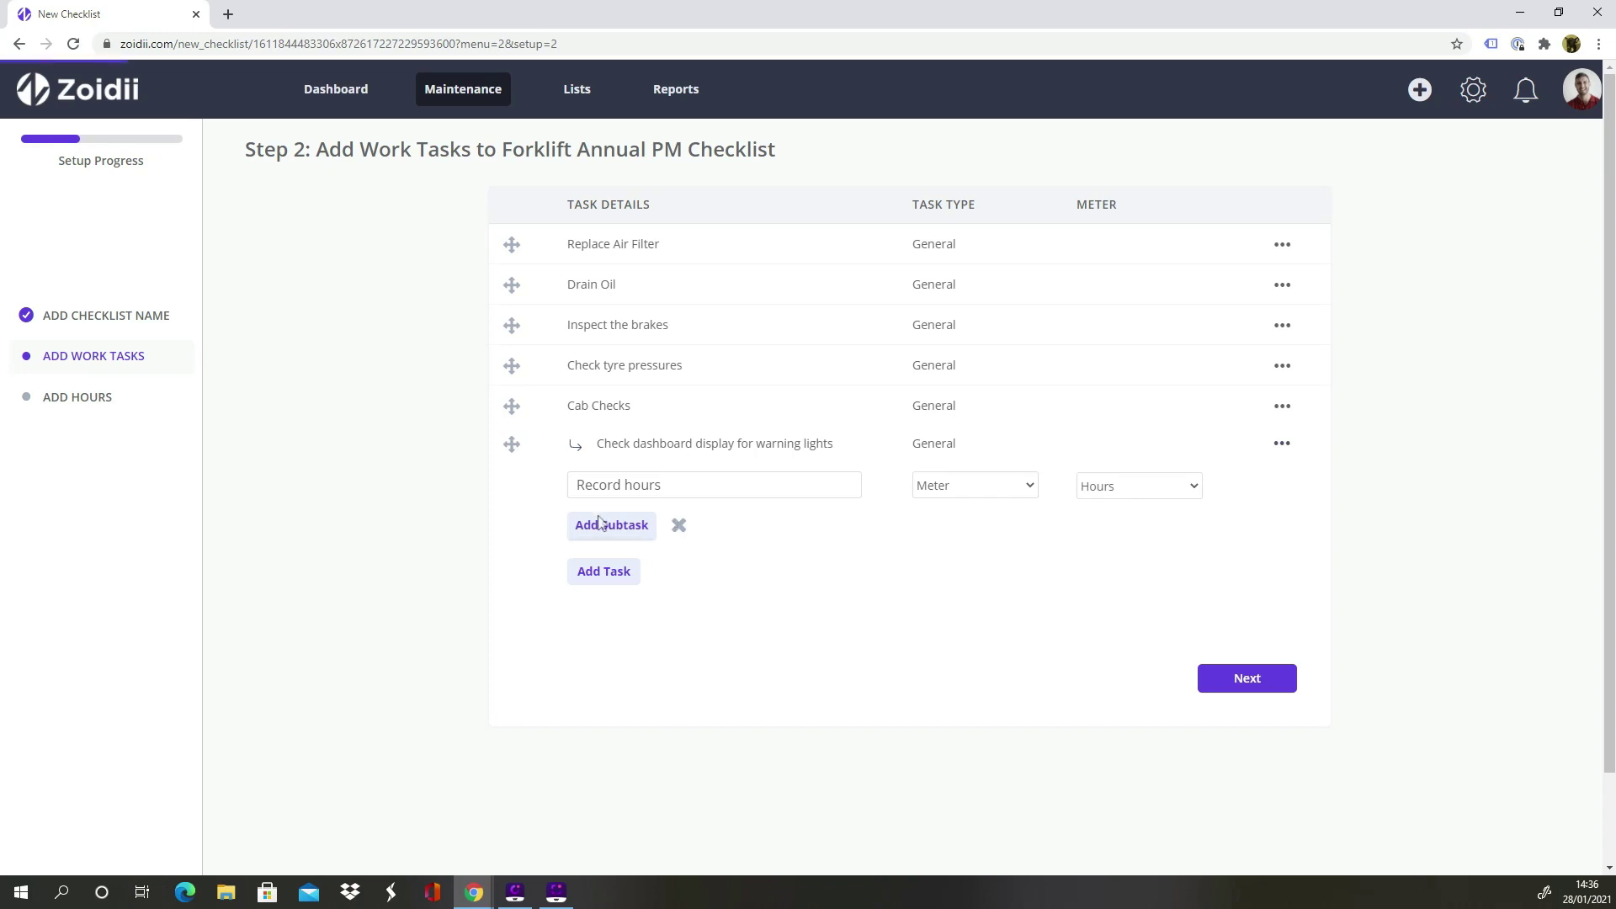
type("Inspect Sea")
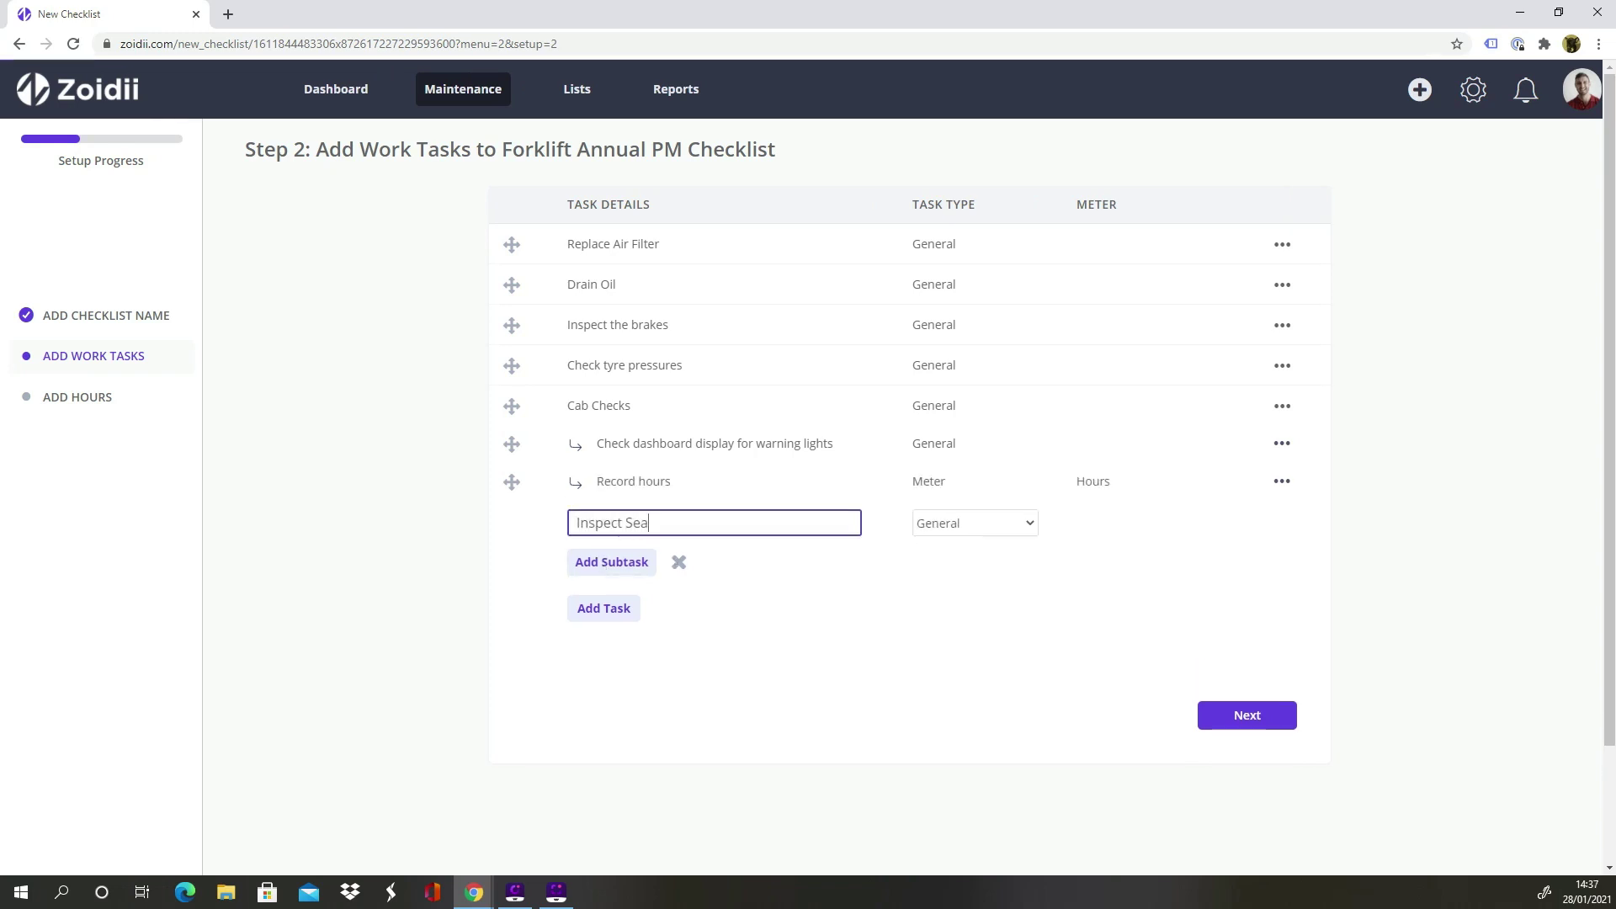
type("tbelt")
left_click(637, 568)
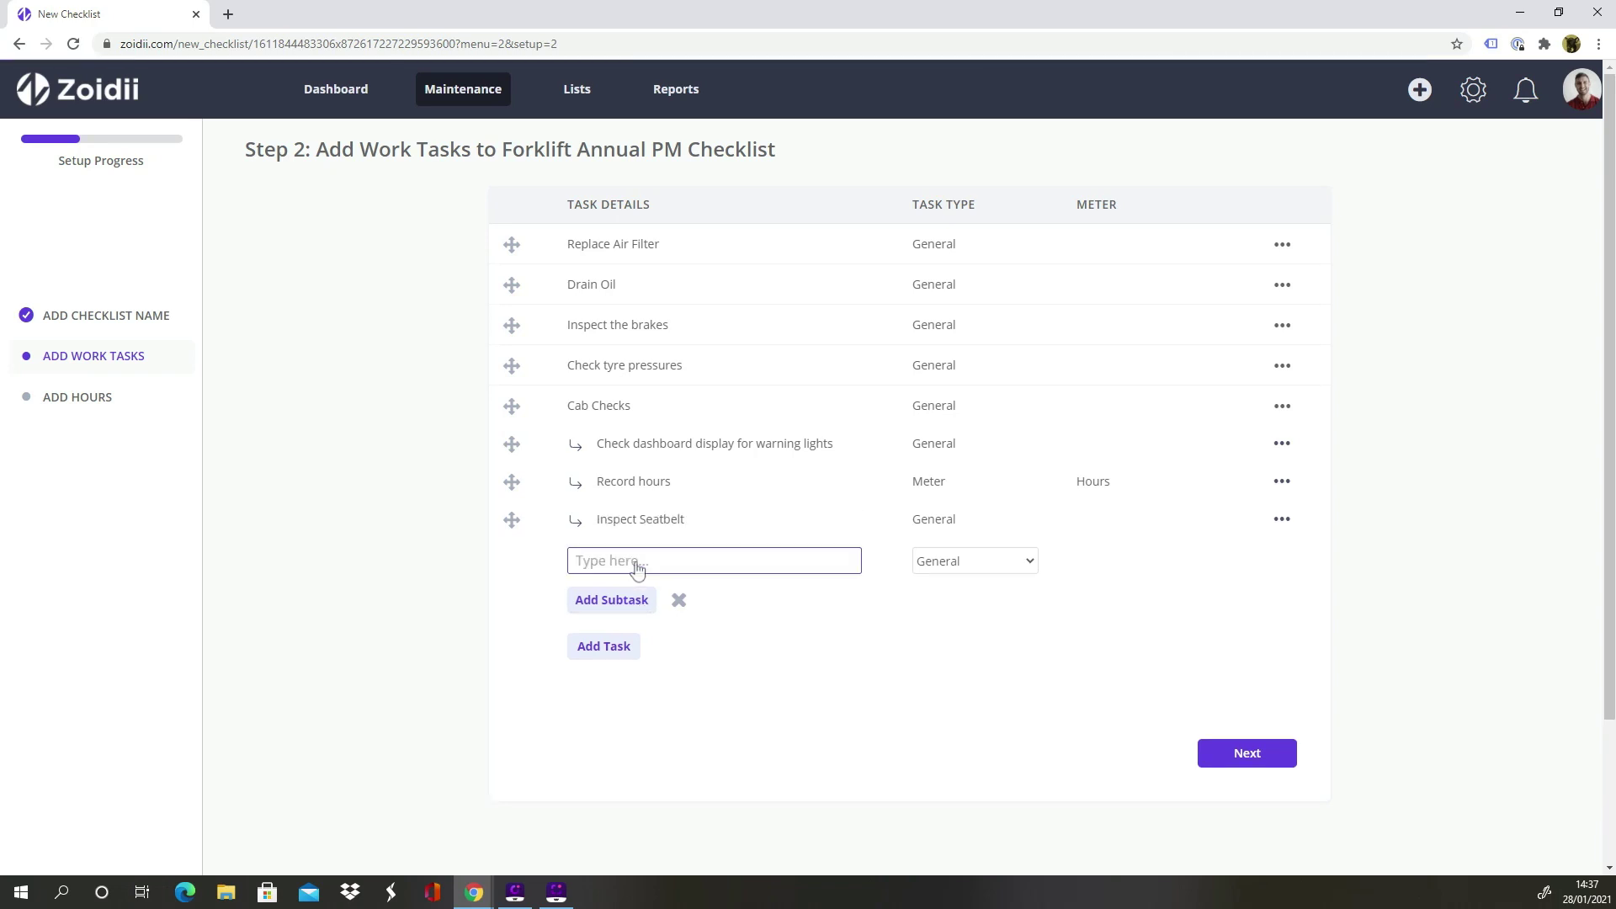
- Add the top-level tasks 'Replace oil filter' and 'Top up antifreeze'
left_click(678, 599)
left_click(619, 564)
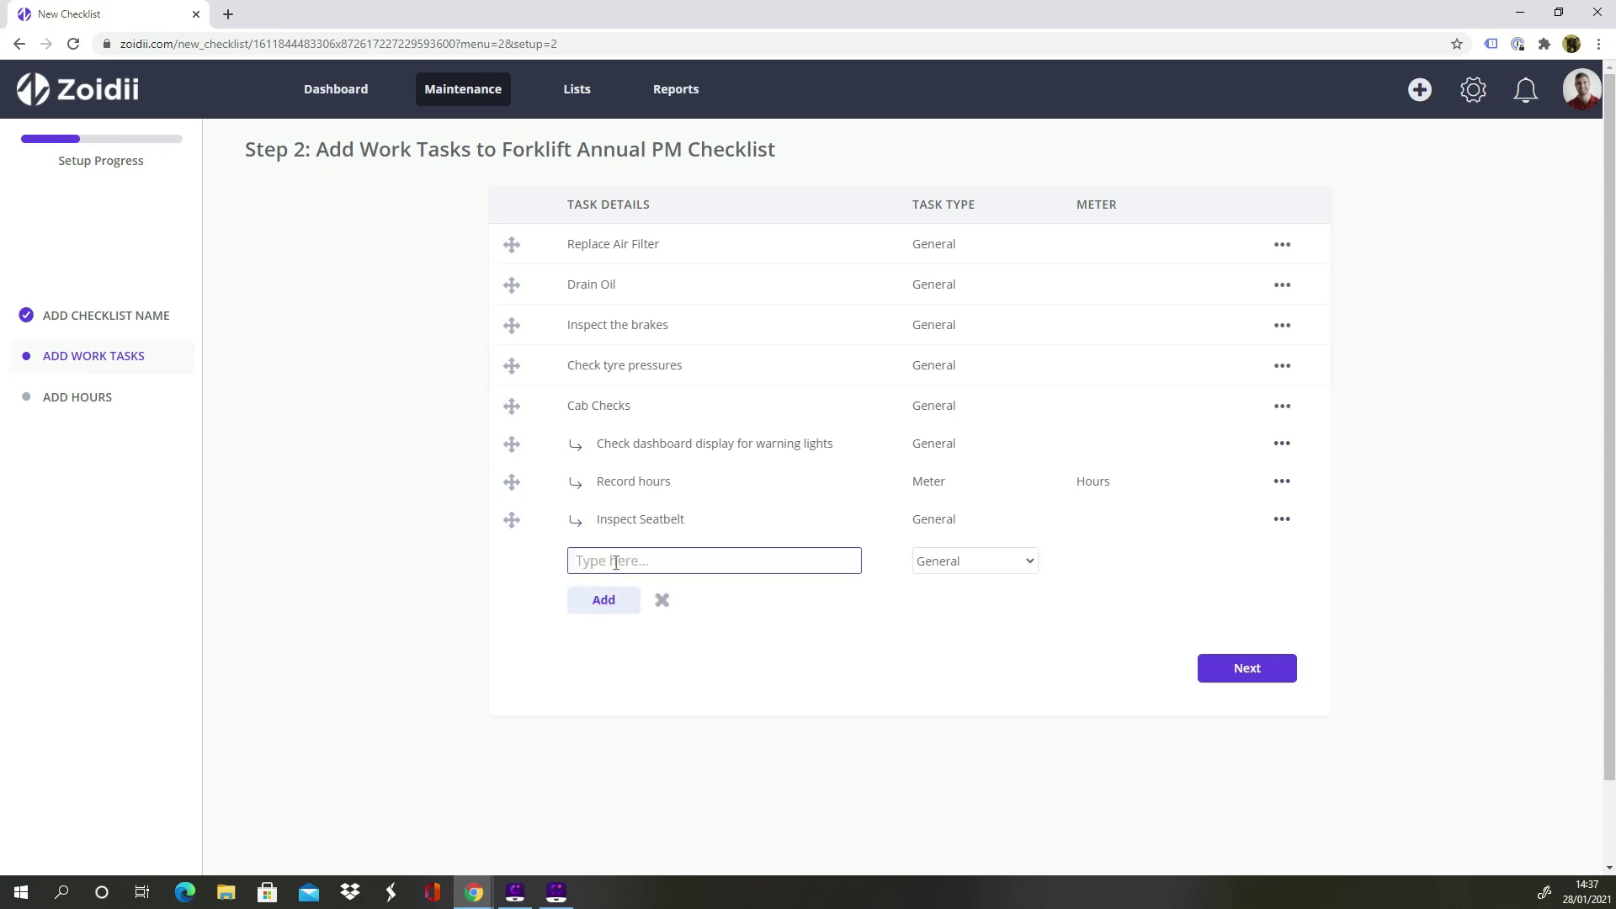
left_click(767, 561)
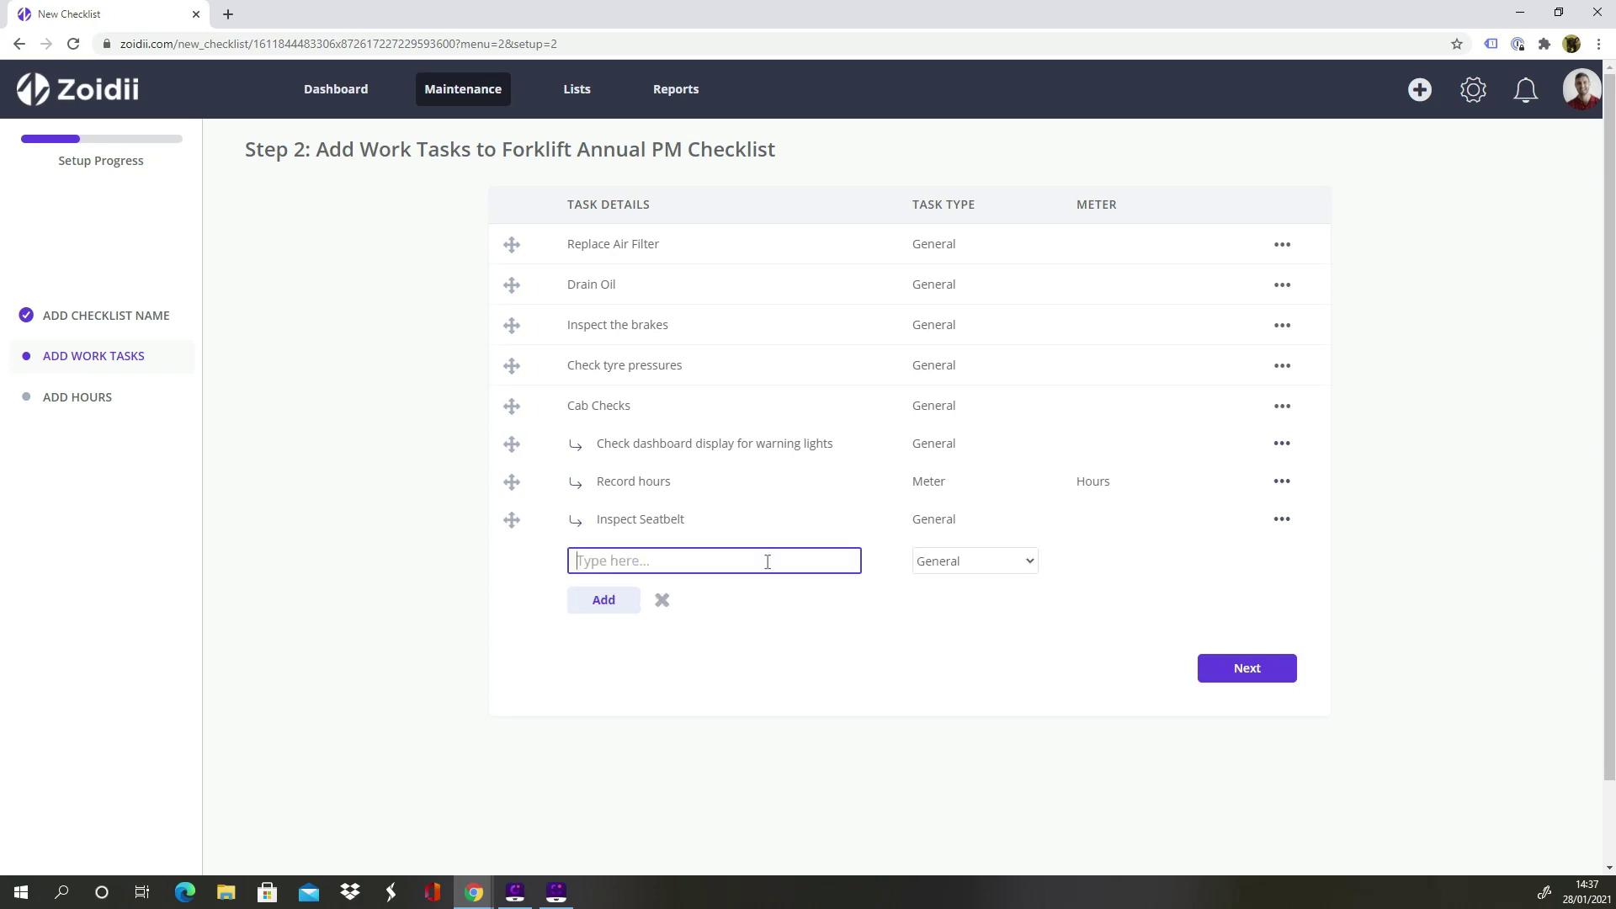
type("Replace oil filter")
left_click(600, 600)
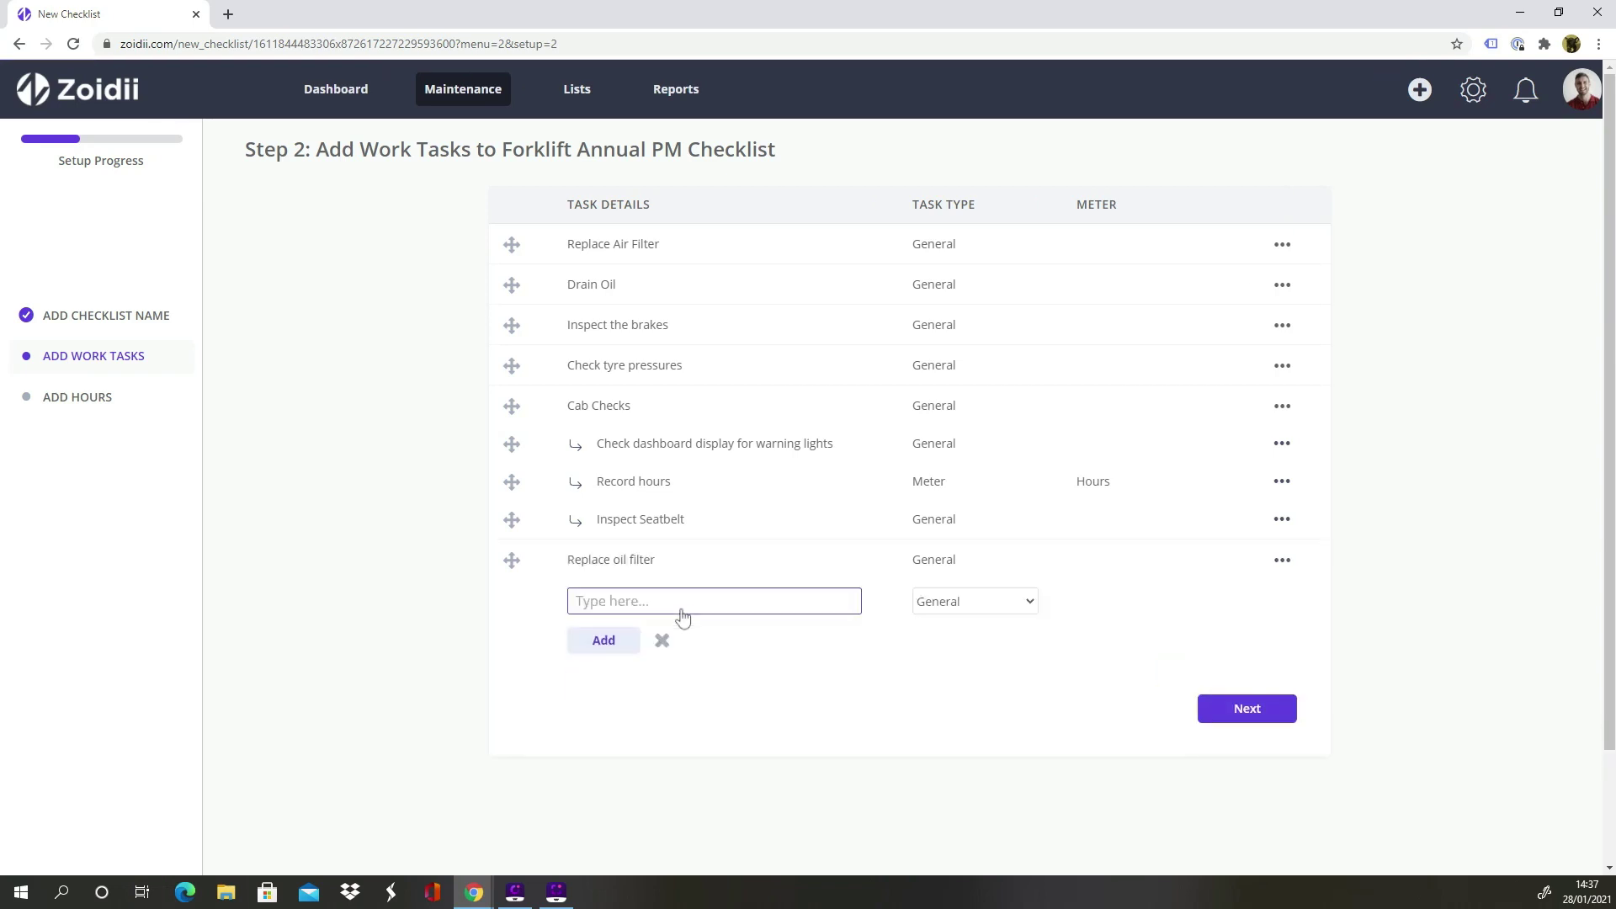
left_click(683, 608)
type("Top up antifreeze")
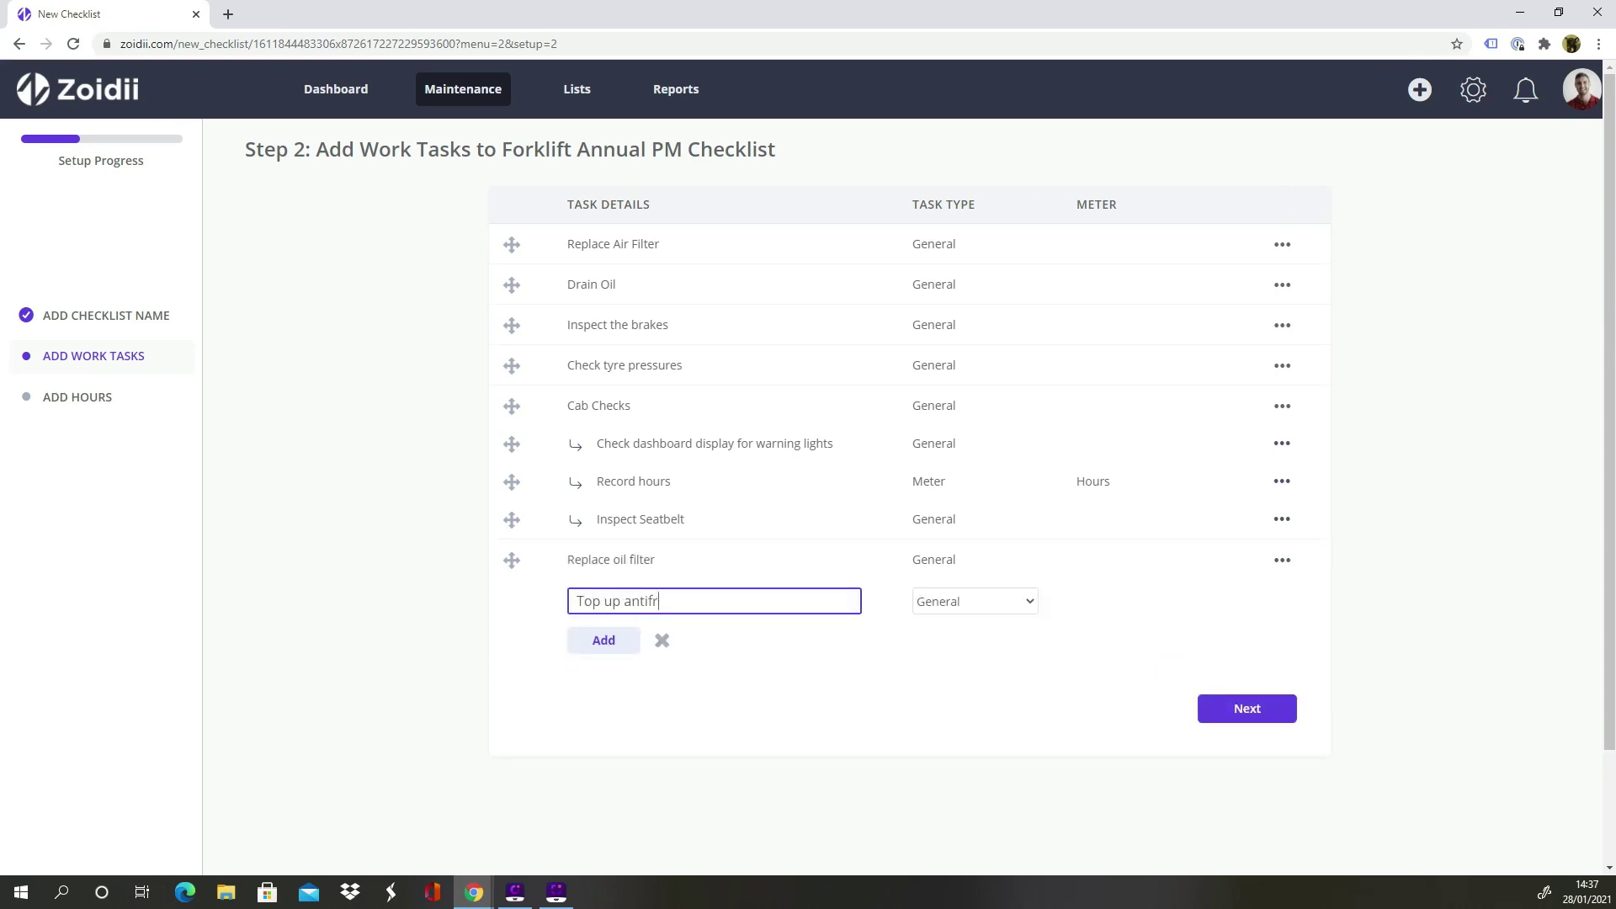
left_click(603, 640)
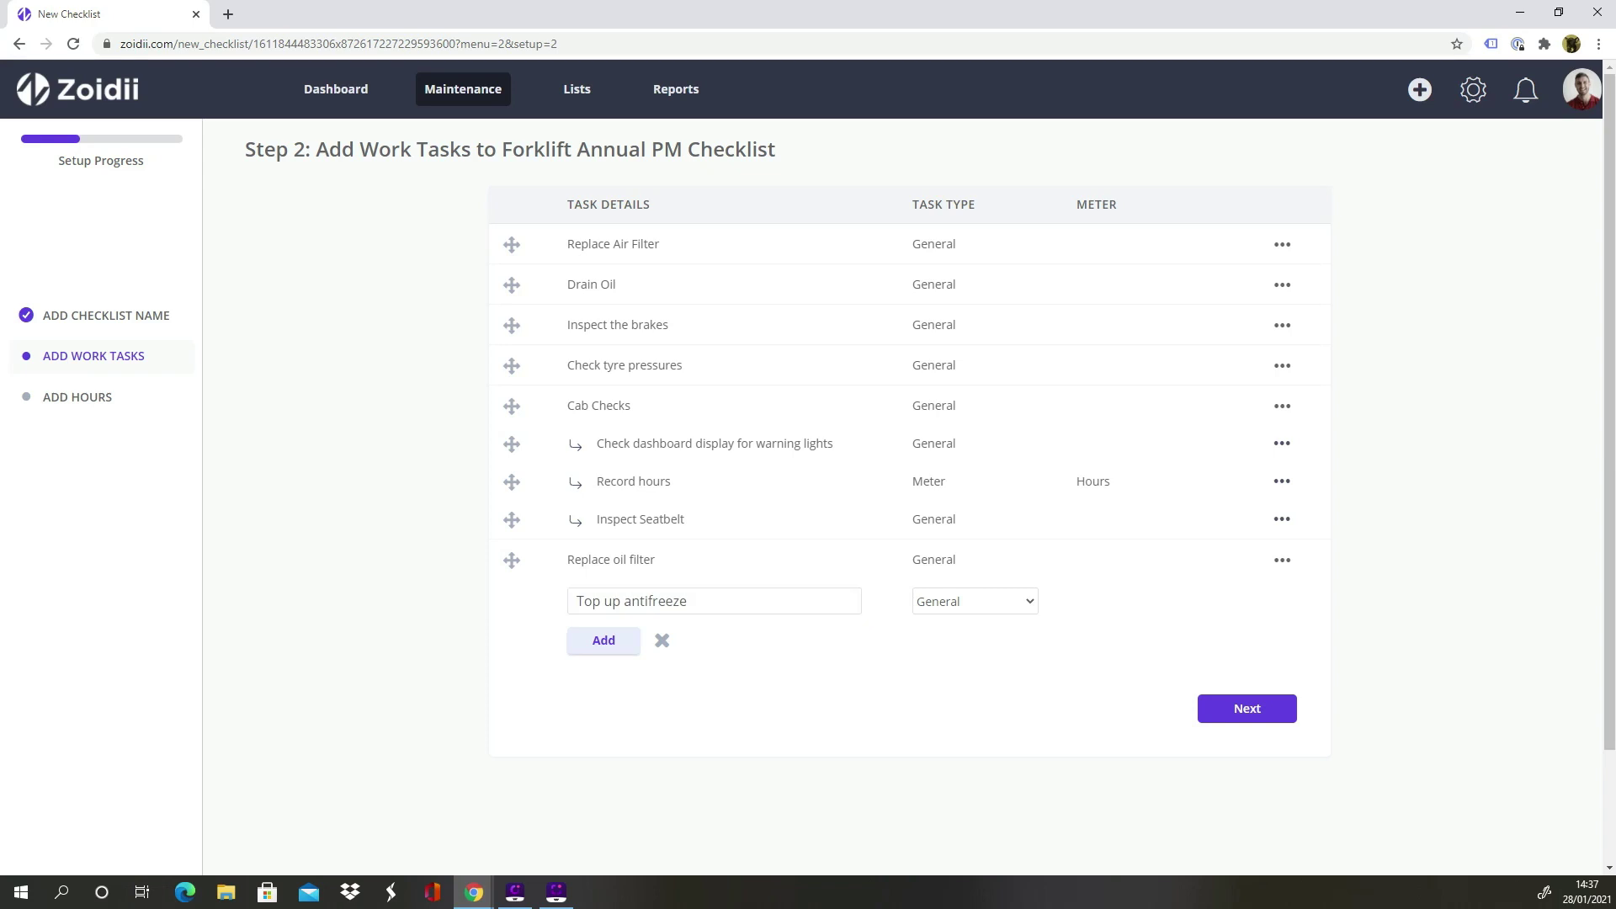
- Add the task 'Top up oil' and move it above 'Top up antifreeze'
left_click(689, 652)
type("Top up oil")
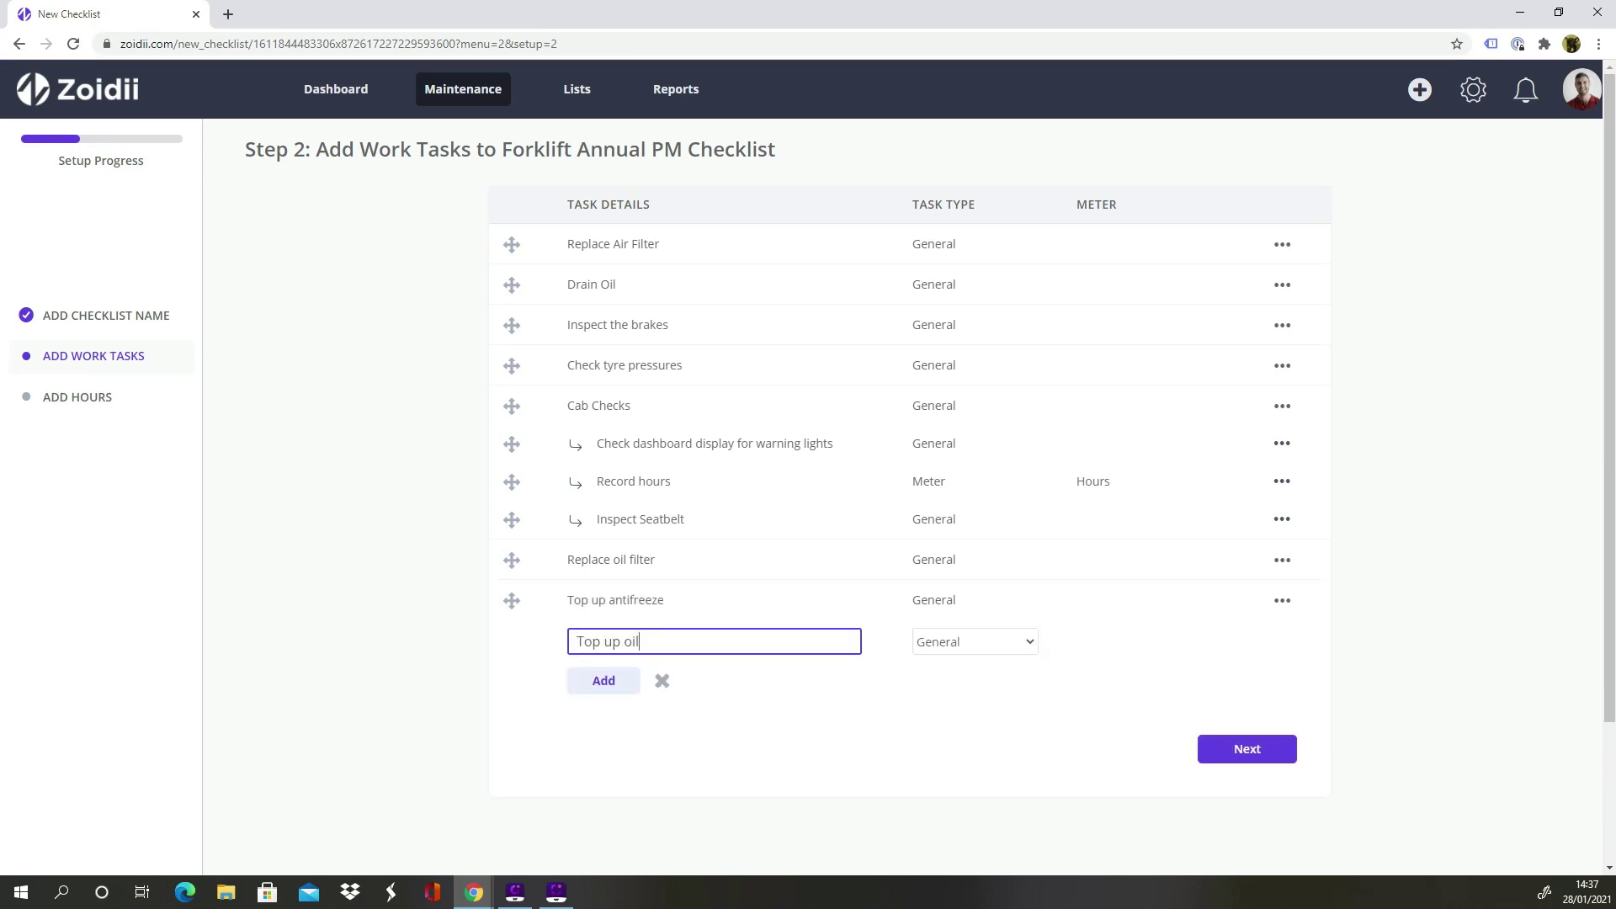
key("Return")
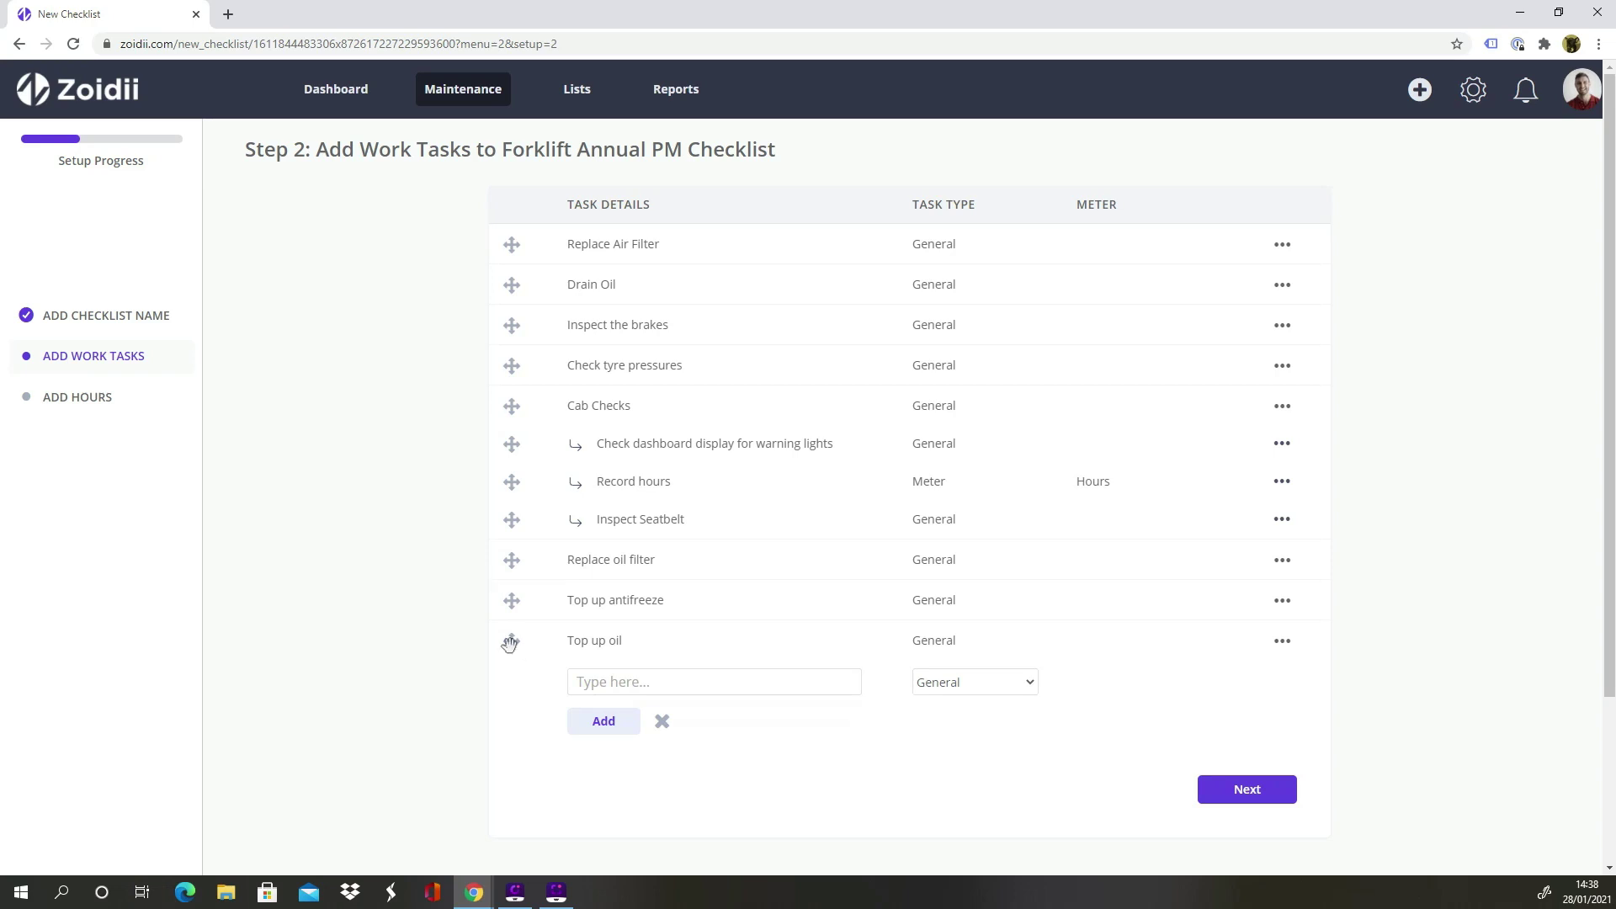
left_click_drag(510, 641, 510, 600)
left_click(662, 724)
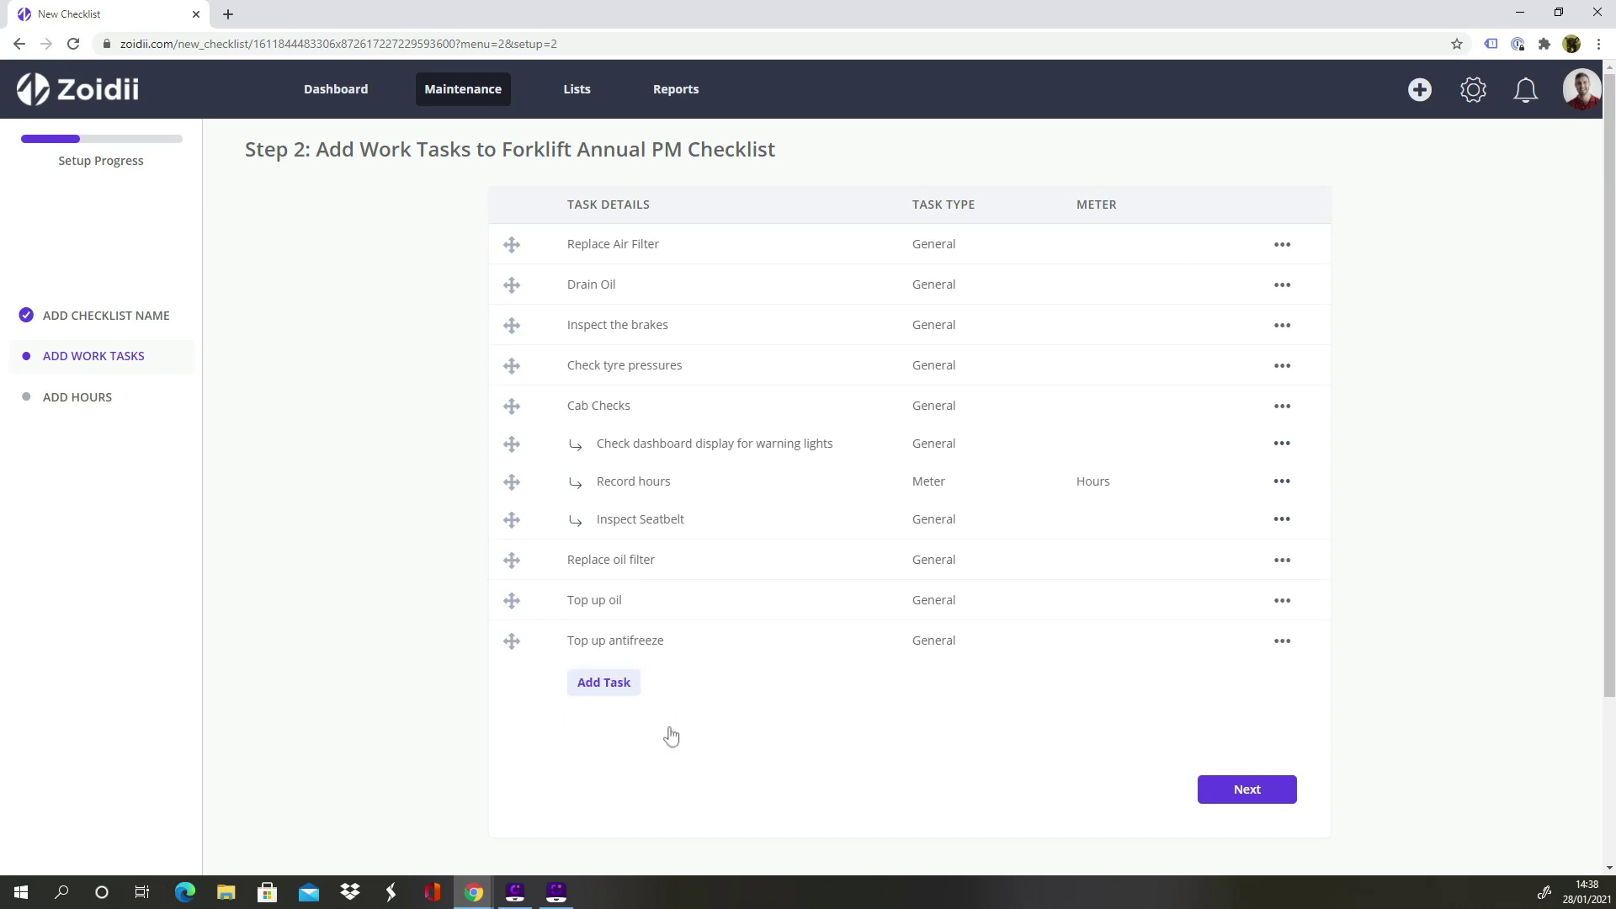
- Set the checklist's estimated time to 2 hours and save and close it
left_click(1250, 789)
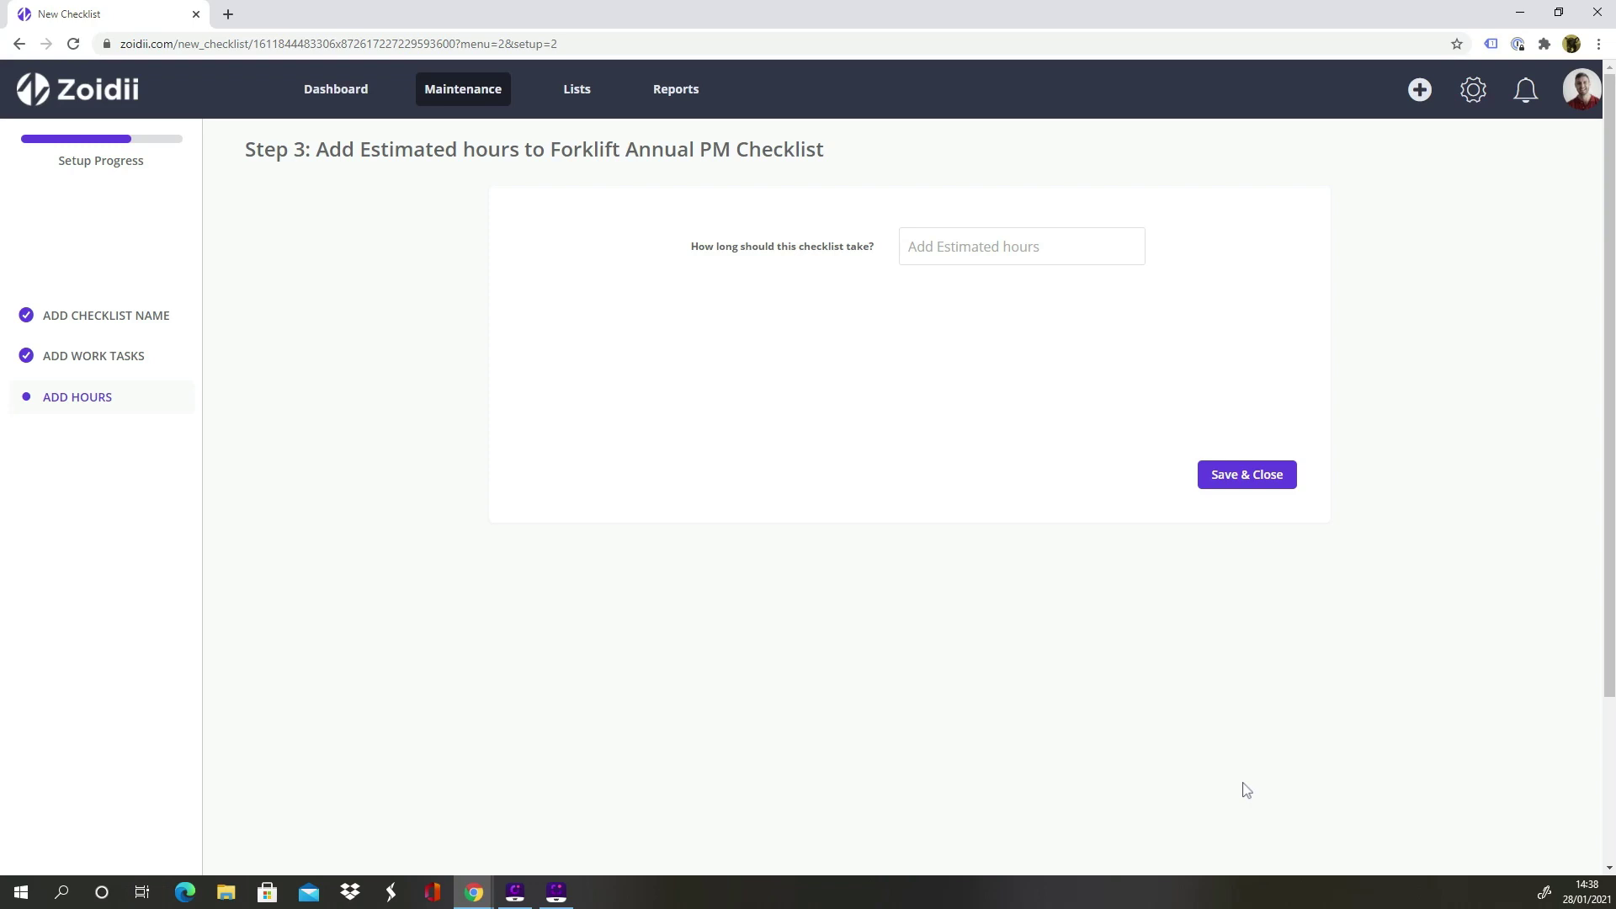
left_click(1023, 258)
type("2")
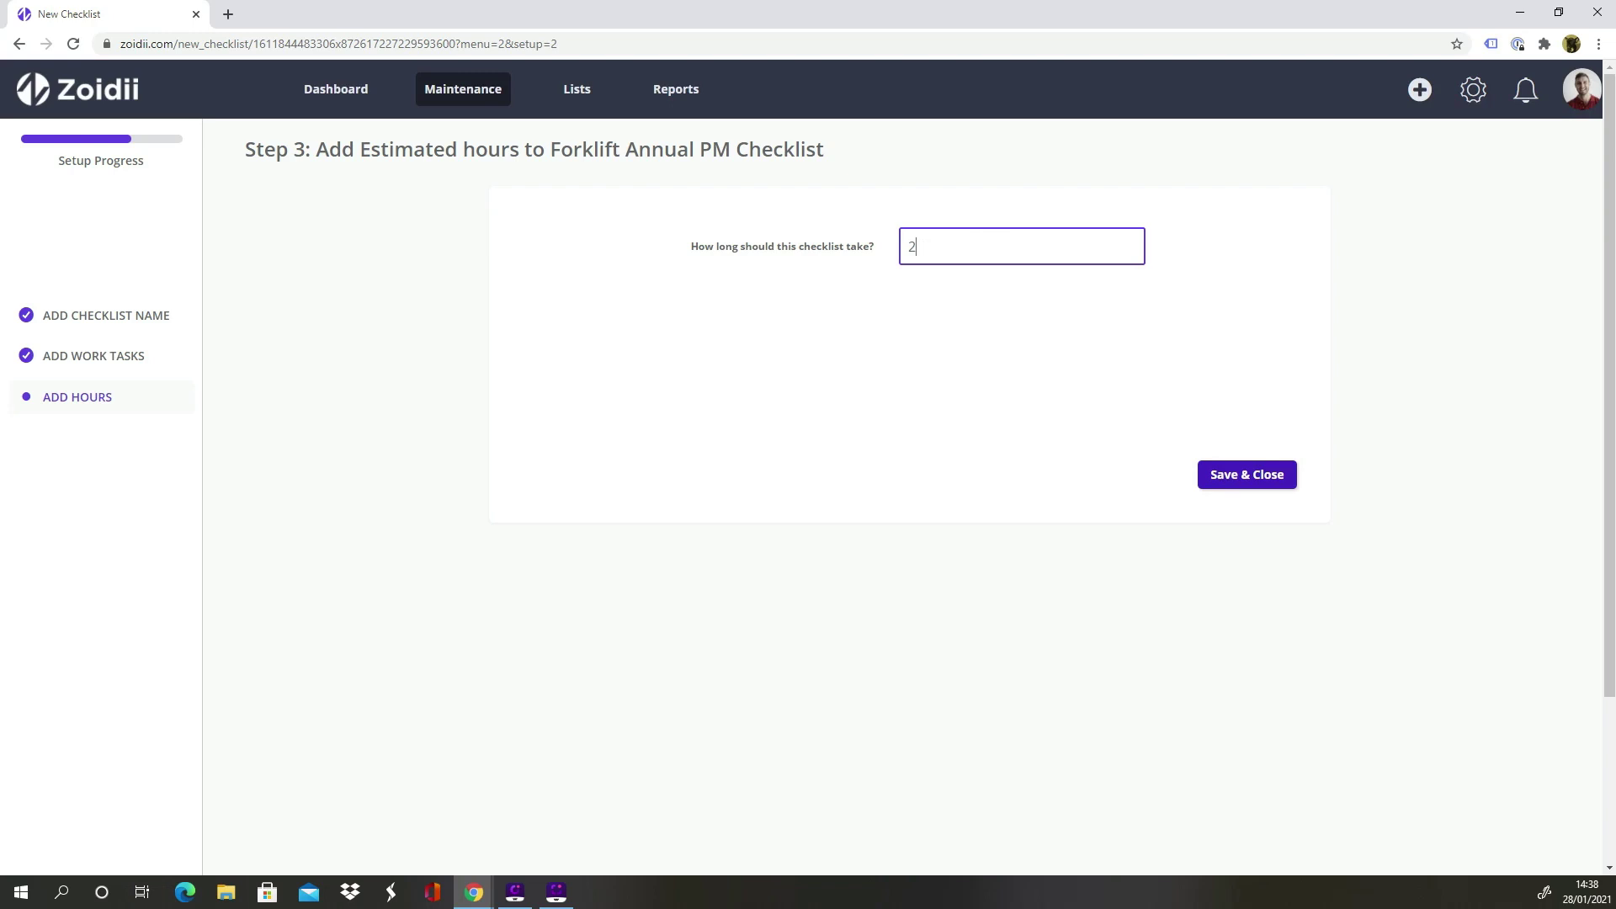
left_click(1246, 474)
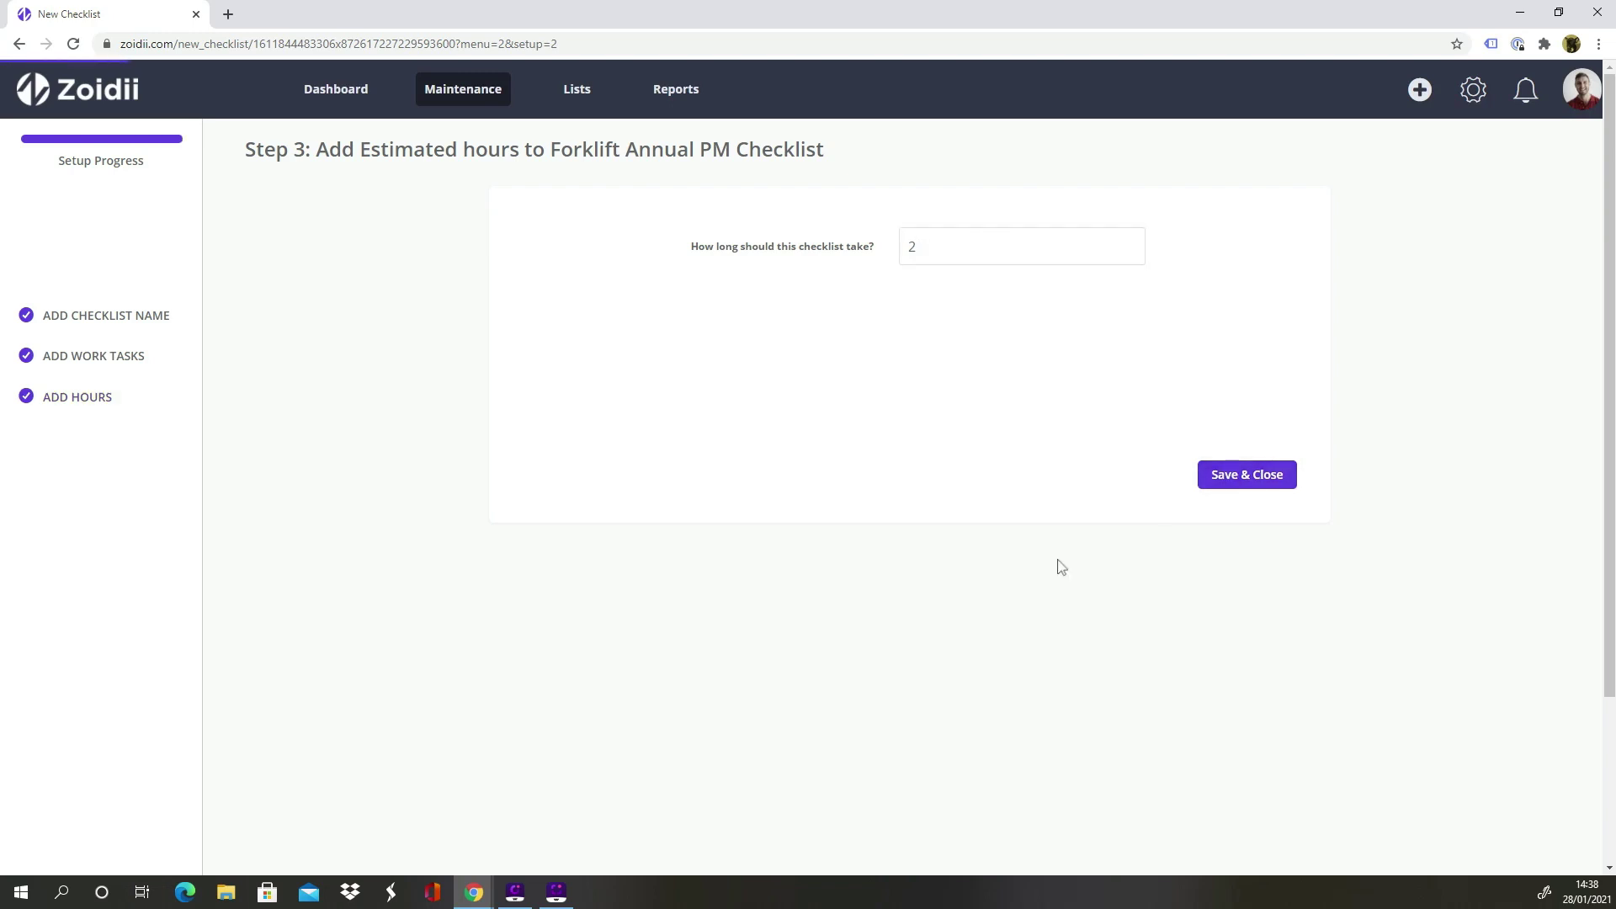